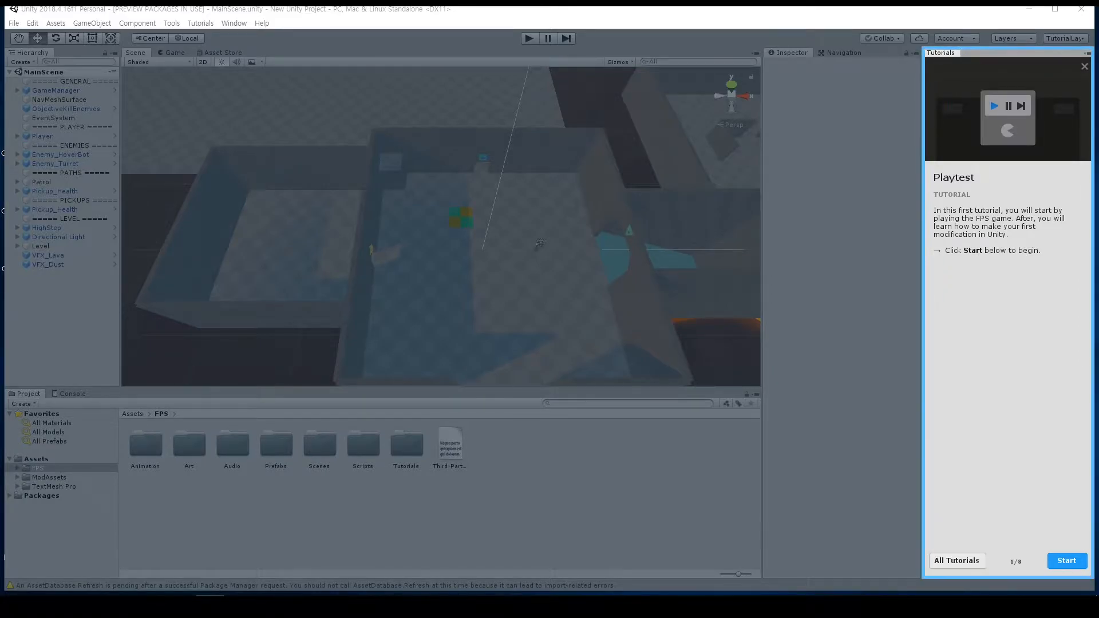
Step: Start the Playtest tutorial, enter Play Mode and shoot the hover bot in the first area
click(1066, 561)
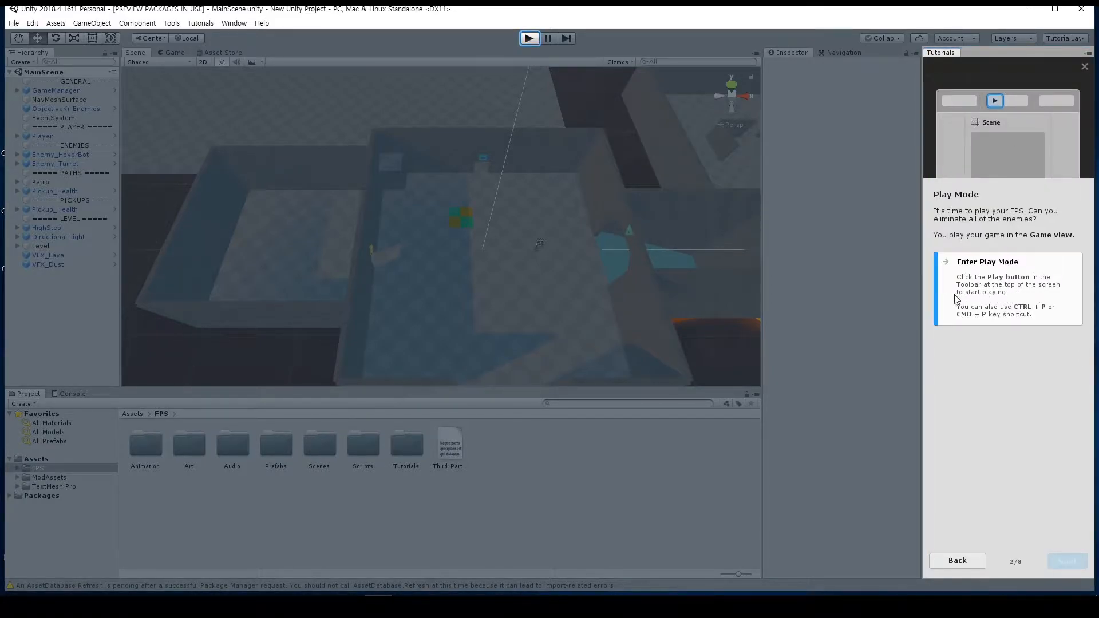
click(529, 38)
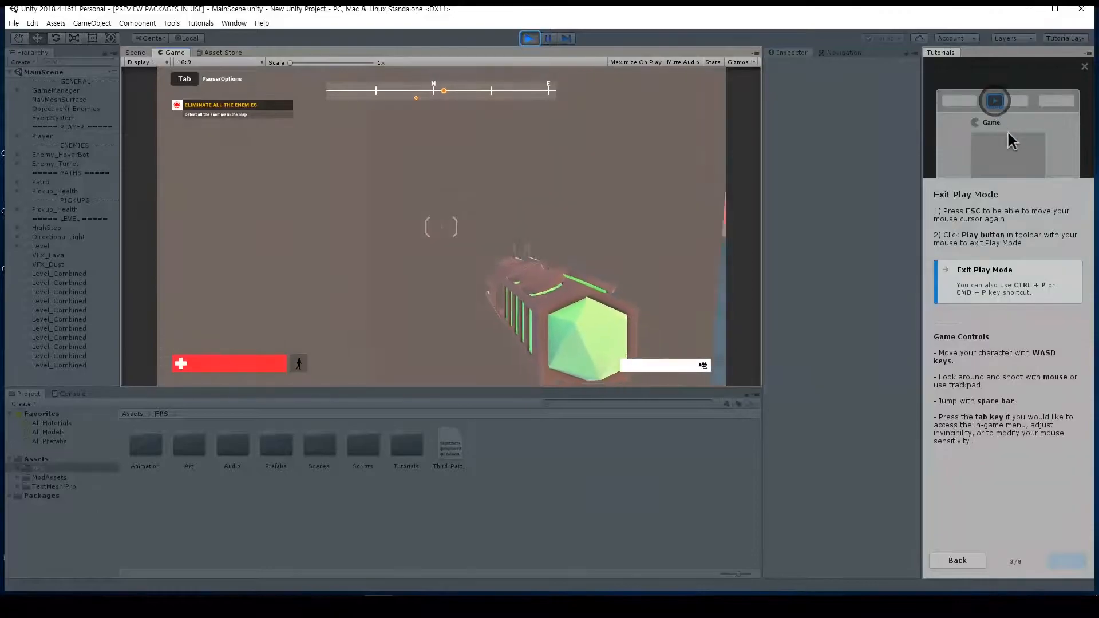
click(441, 227)
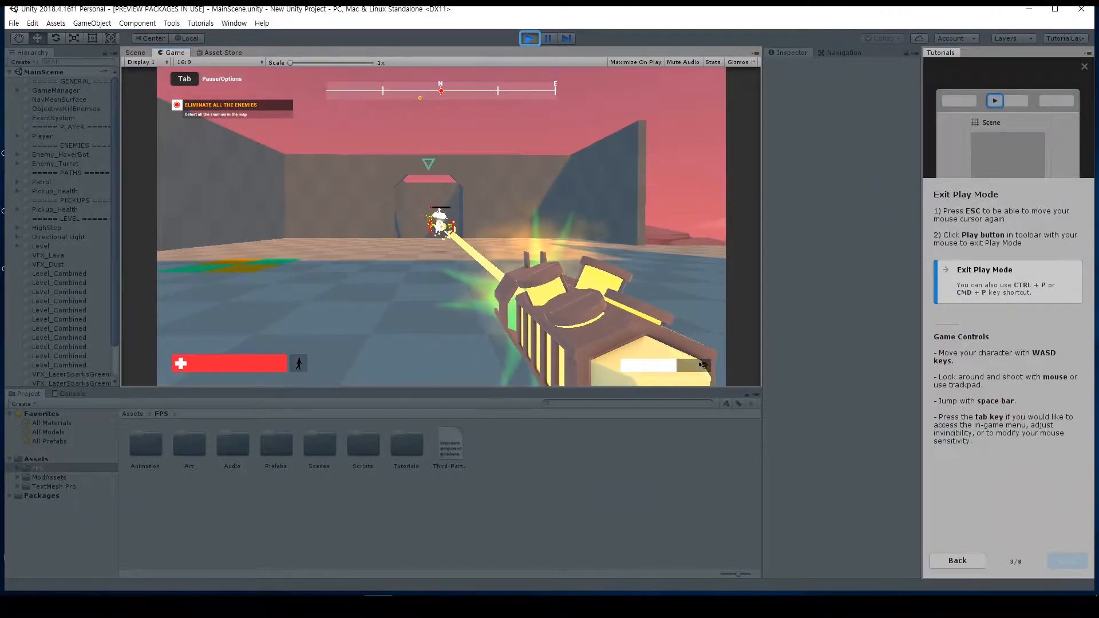
click(441, 227)
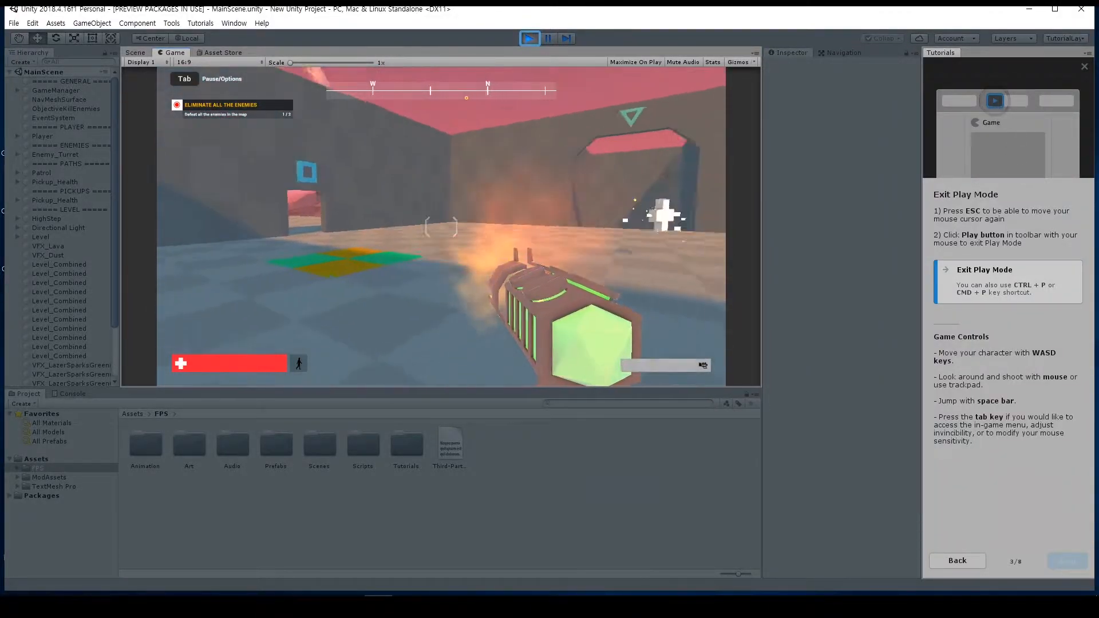
Step: Move through the level, shoot the remaining enemy turret to complete the objective, and exit Play Mode
key(w)
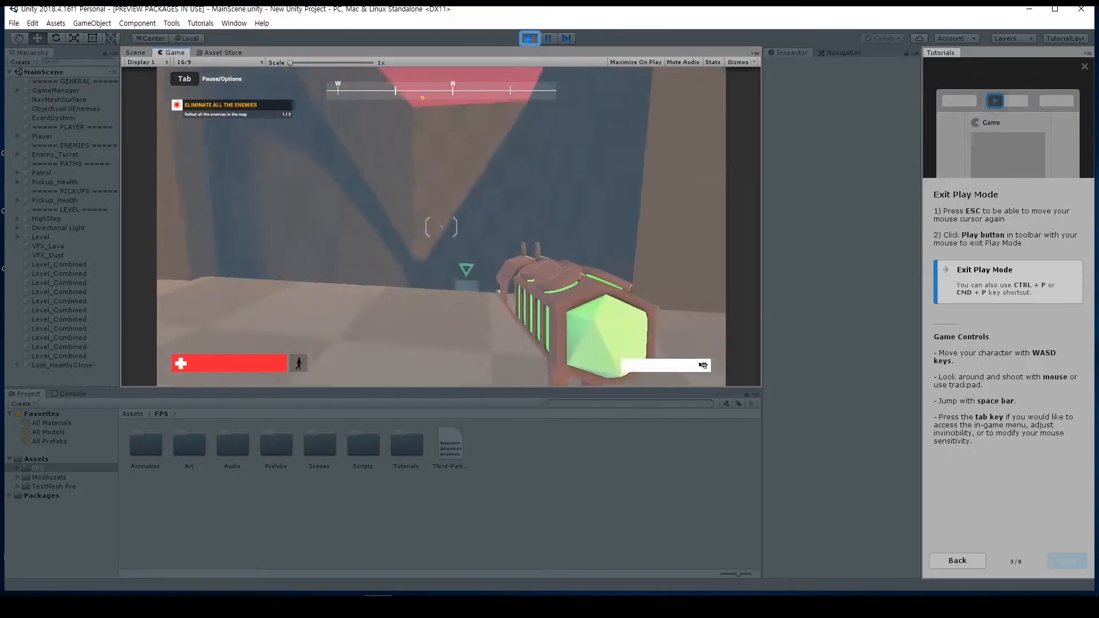
key(w)
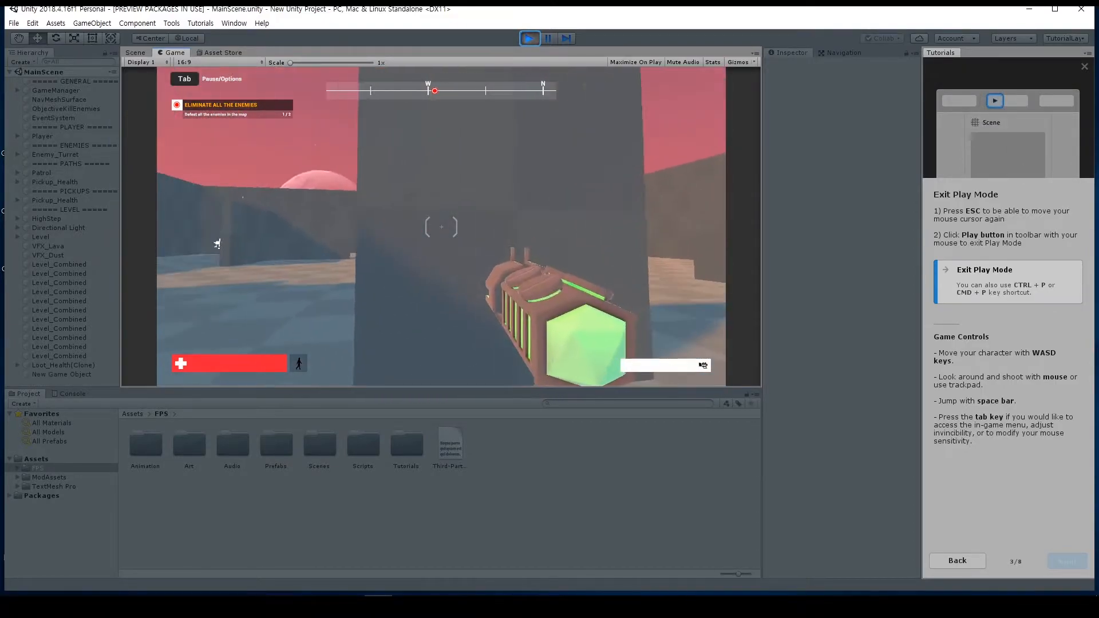
click(441, 227)
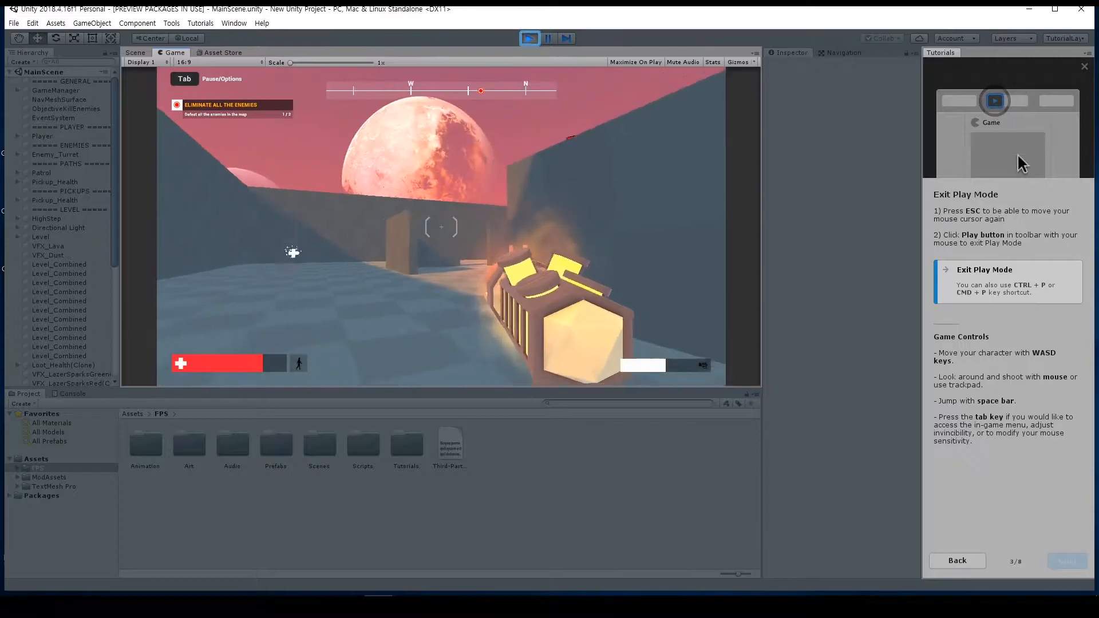
key(w)
click(441, 227)
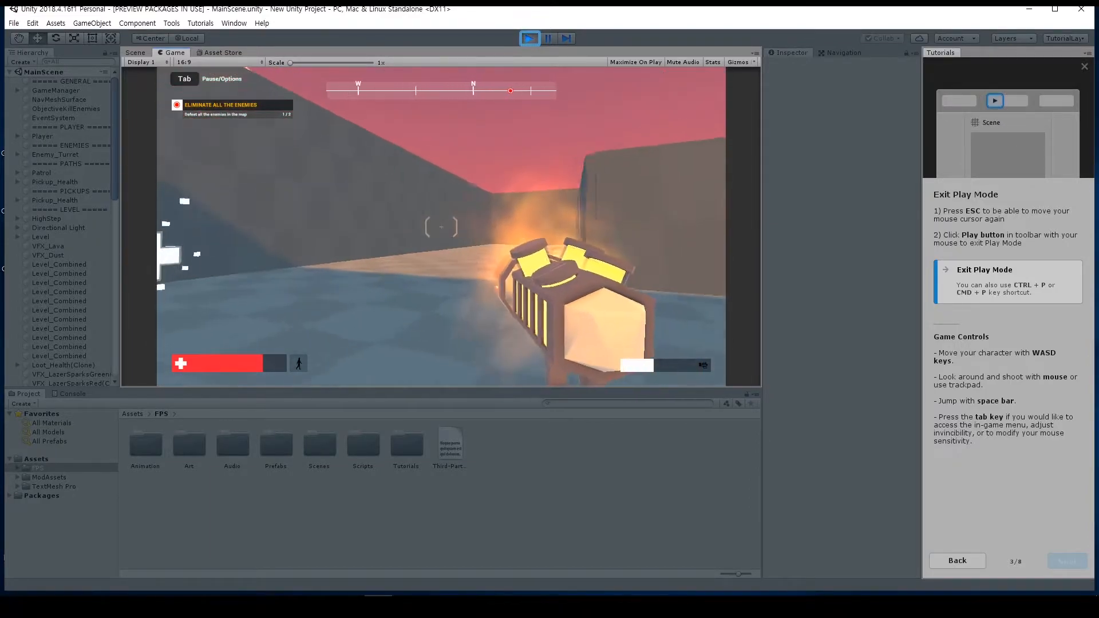
key(a)
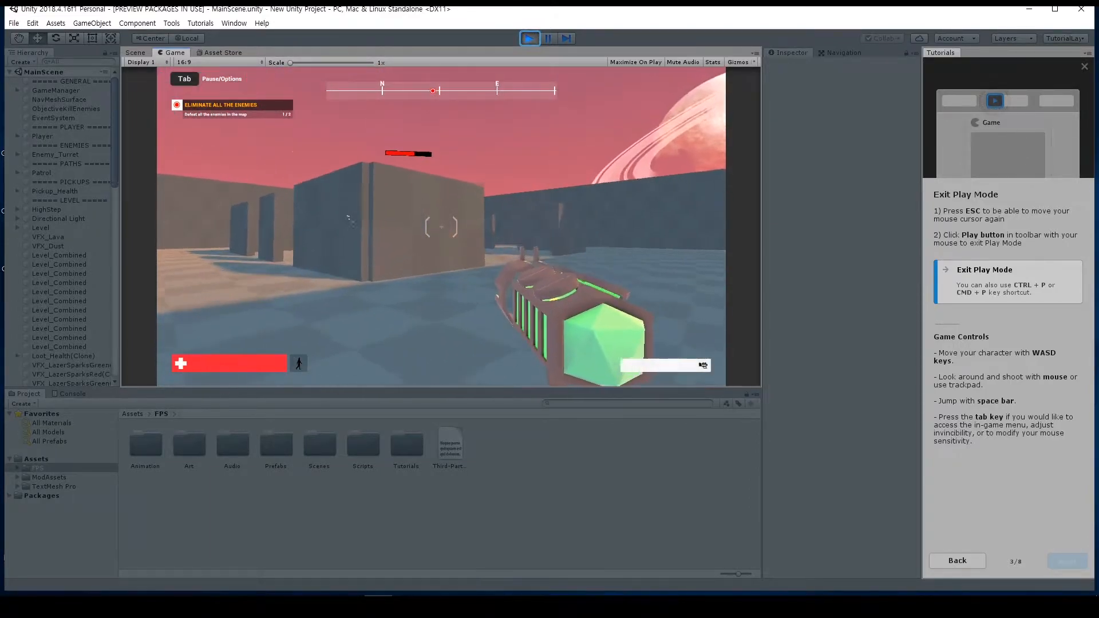
click(442, 227)
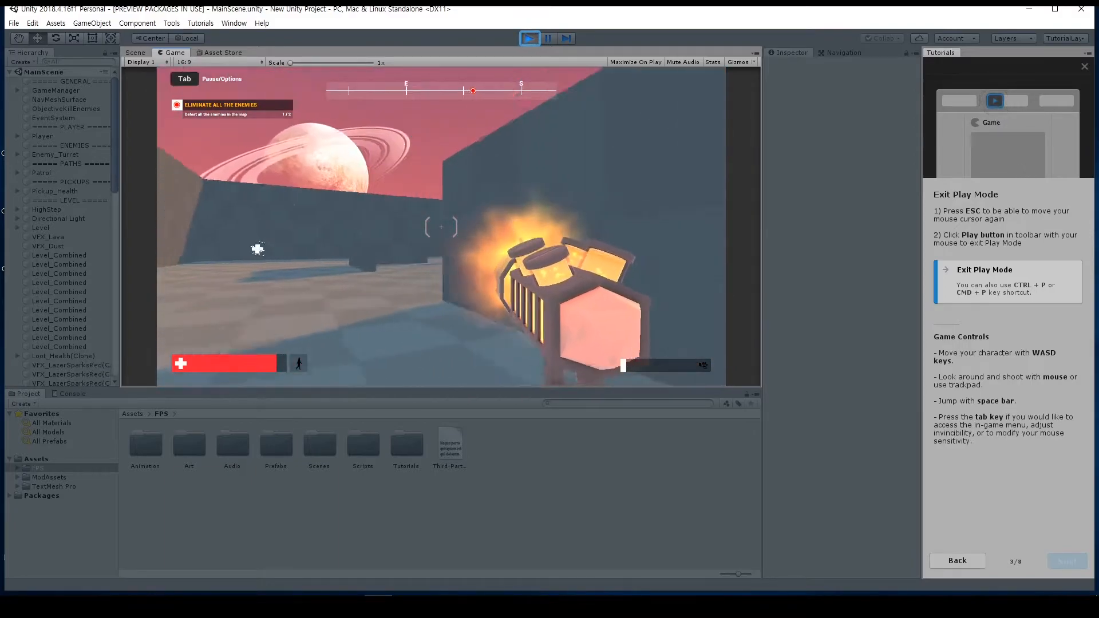
key(a)
click(441, 227)
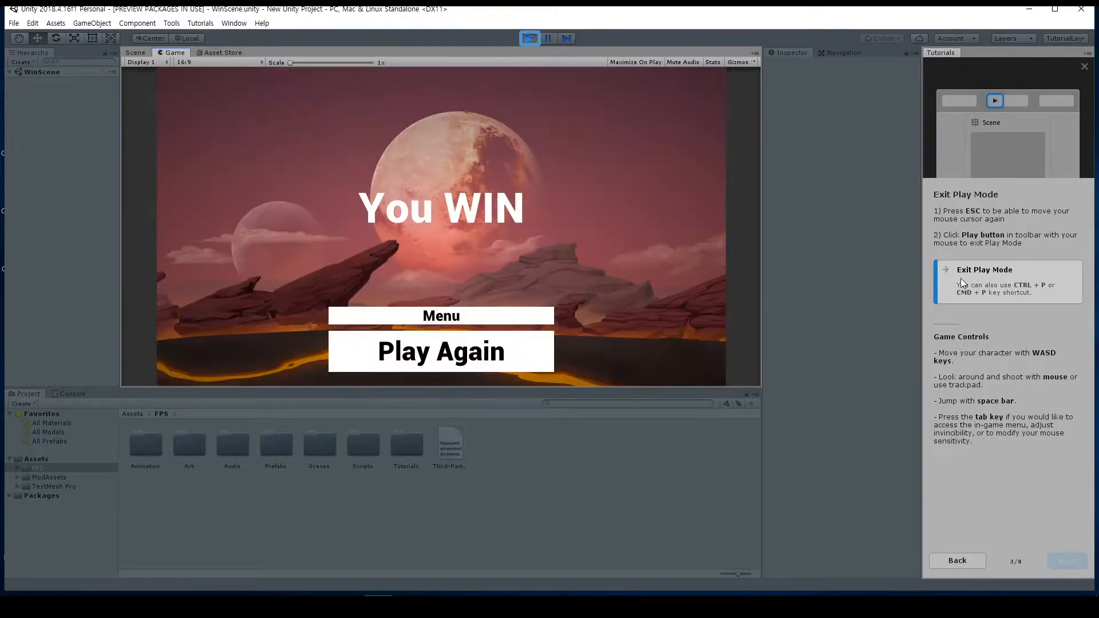
key(ctrl+p)
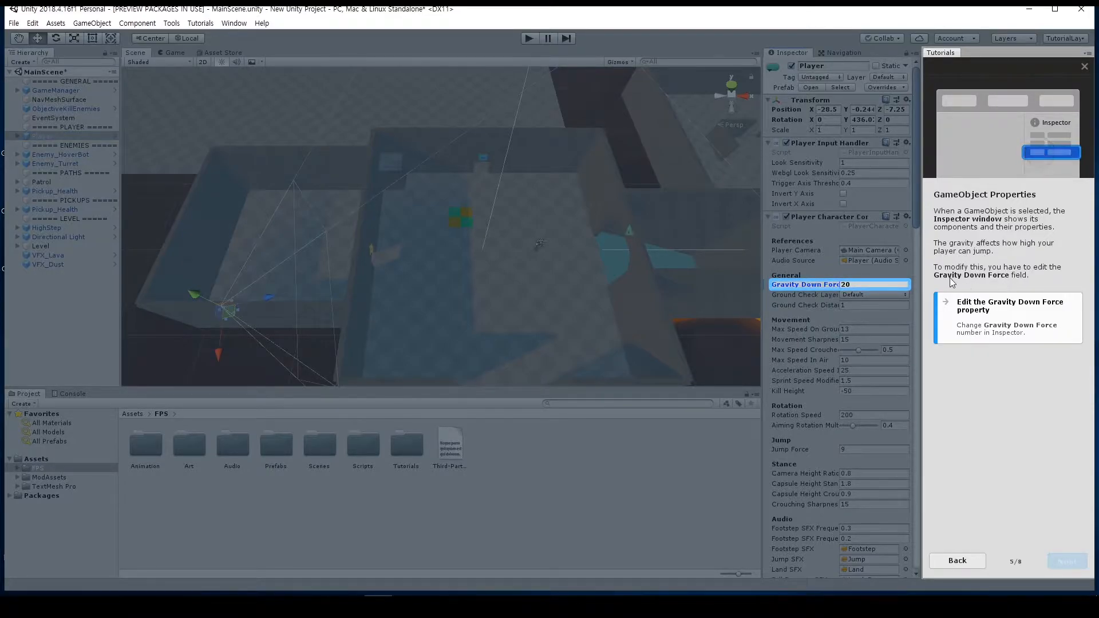
Step: Set the Player's Gravity Down Force to 30 and test jumping in Play Mode
text(30)
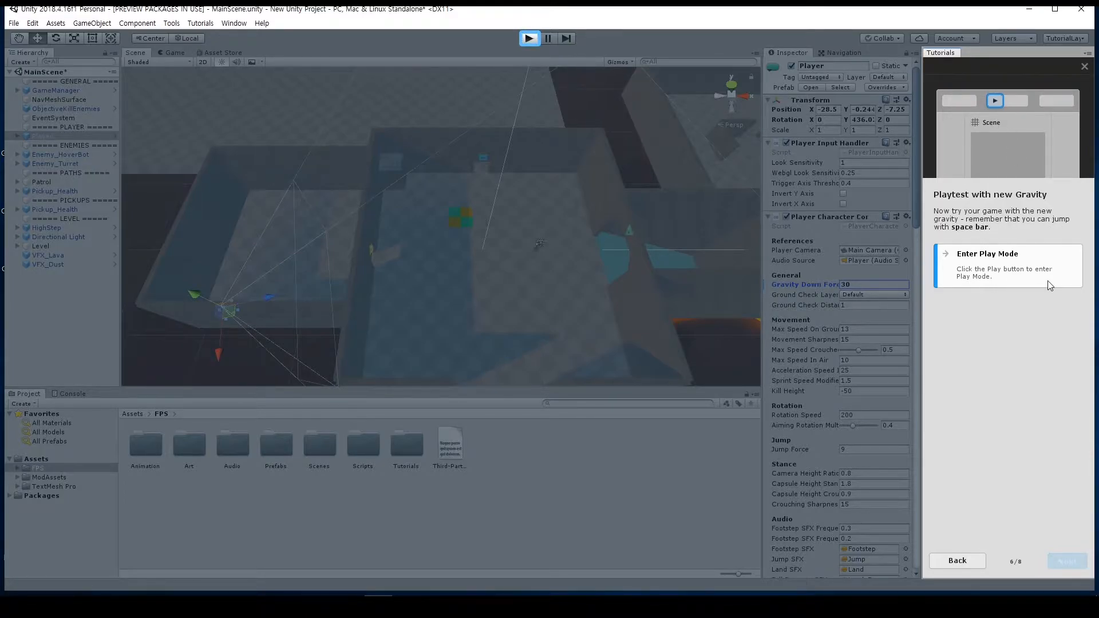
click(530, 38)
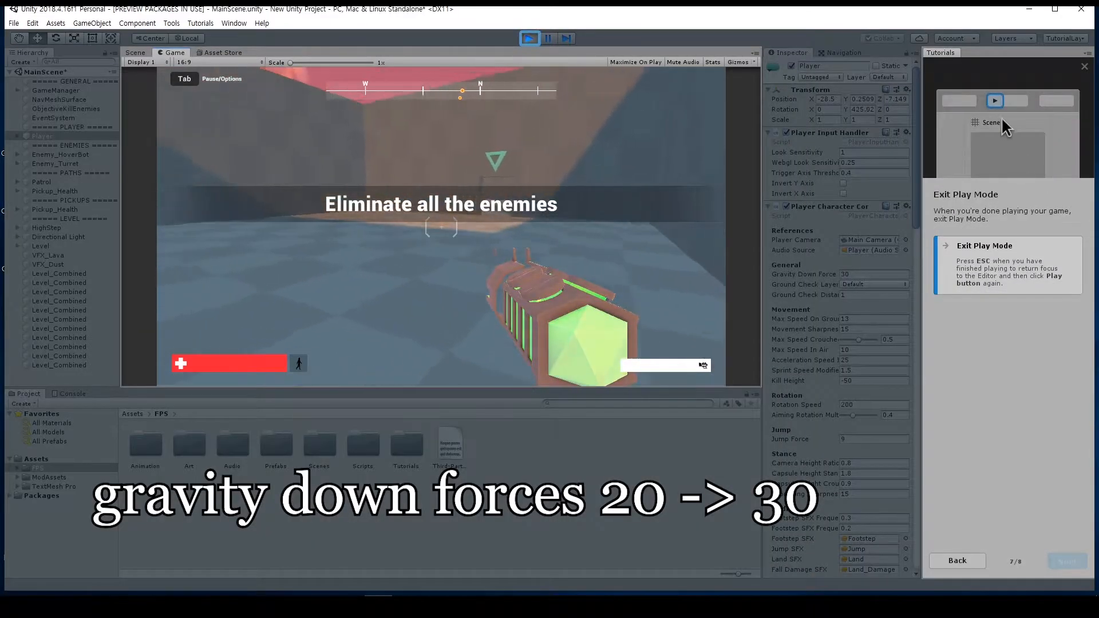
key(space)
key(space)
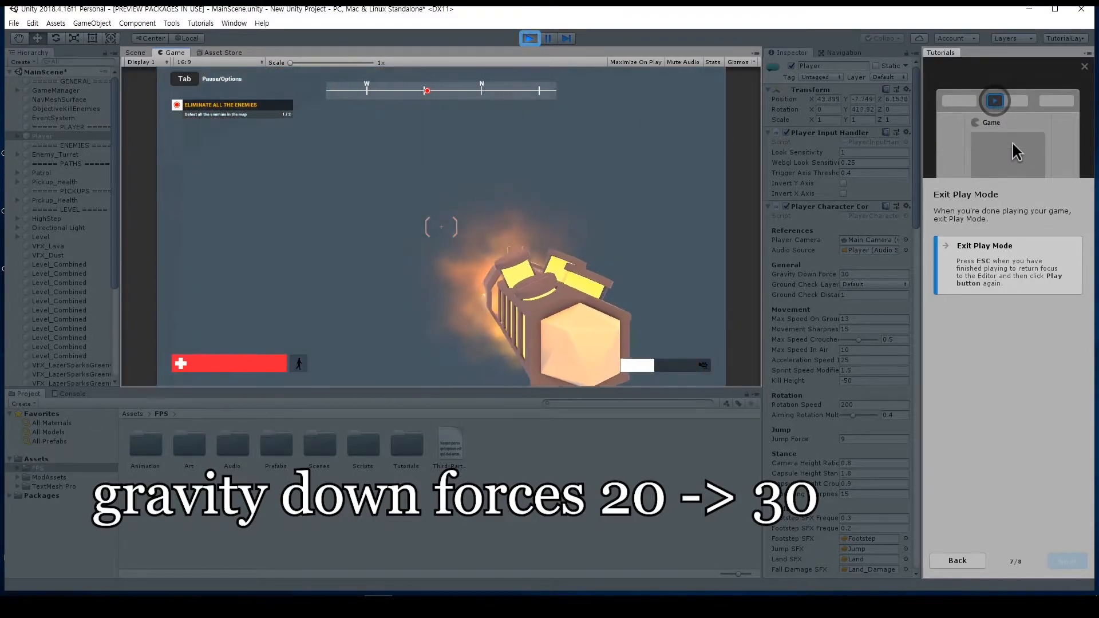
Step: Eliminate the remaining enemies, exit Play Mode and leave the completed Playtest tutorial
key(w)
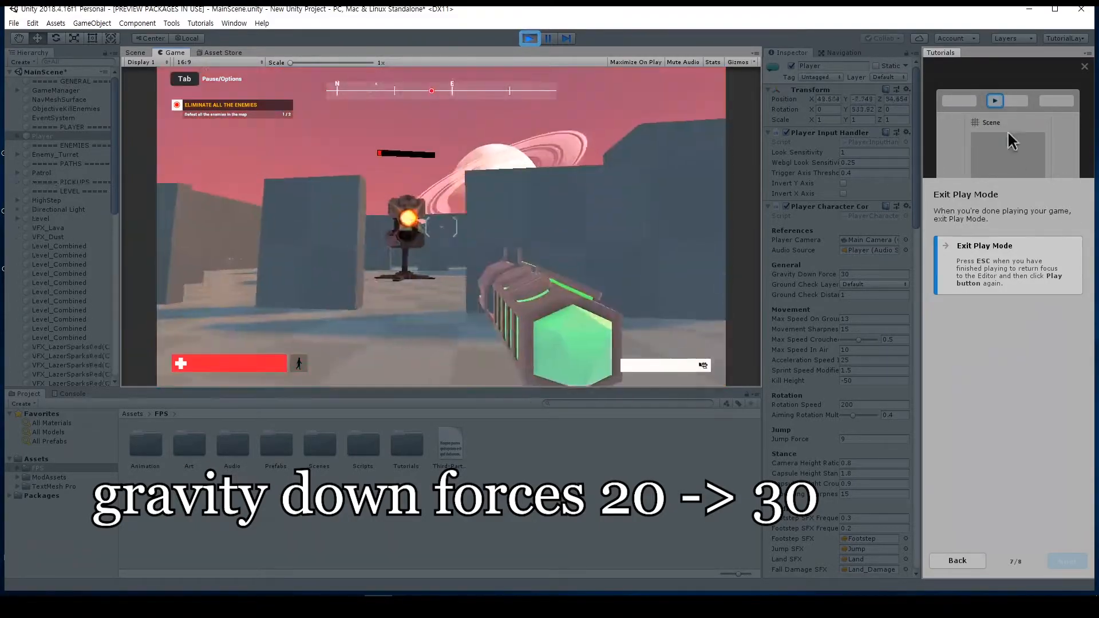
click(437, 233)
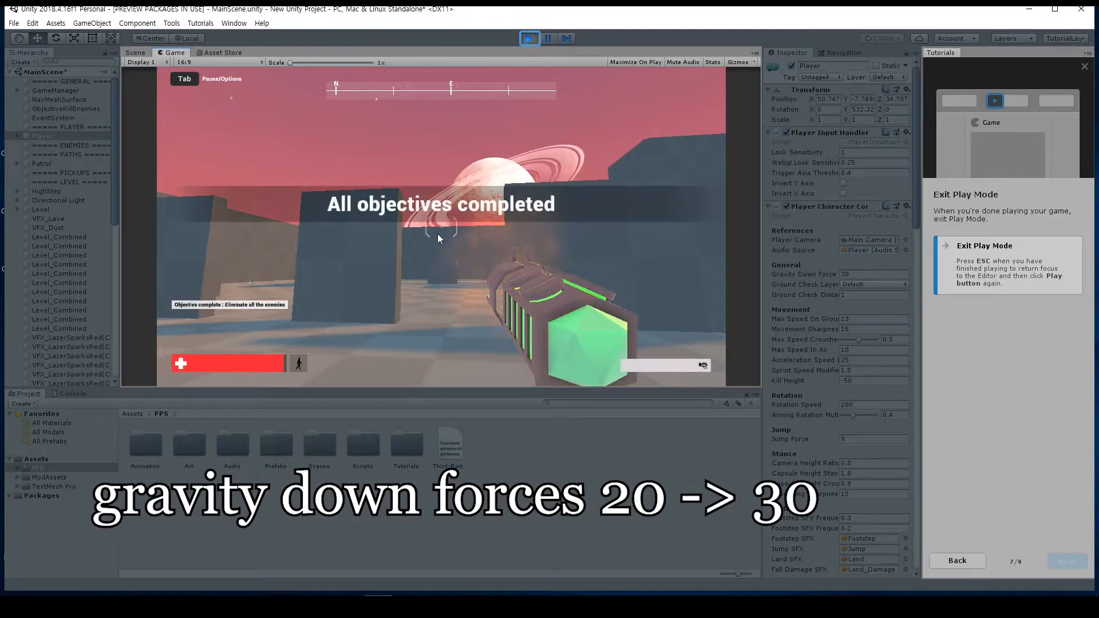
click(536, 38)
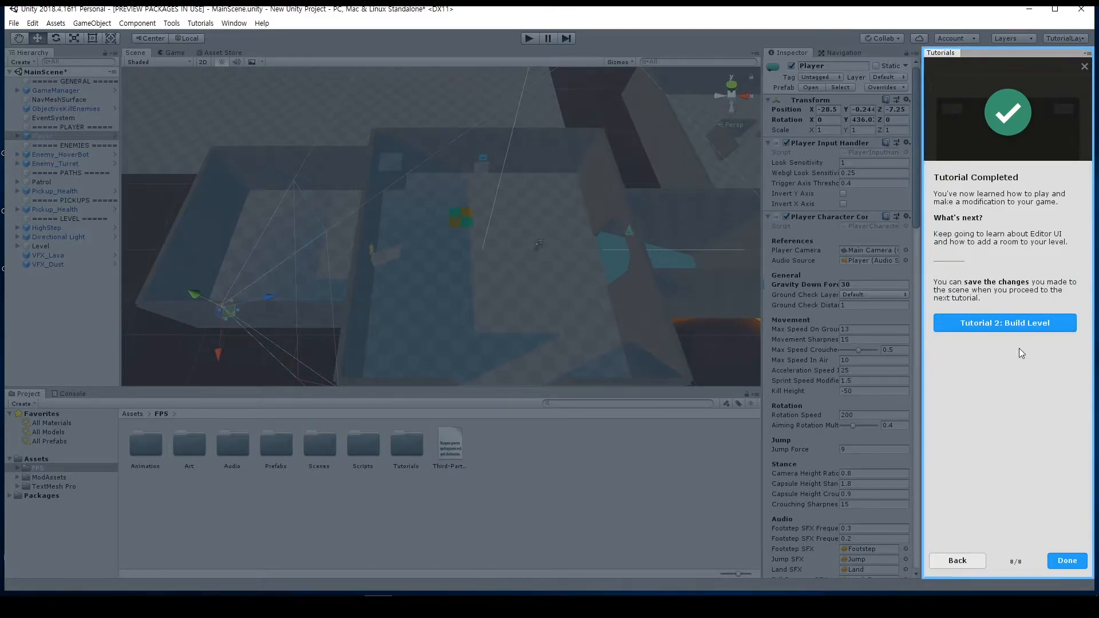
click(1024, 331)
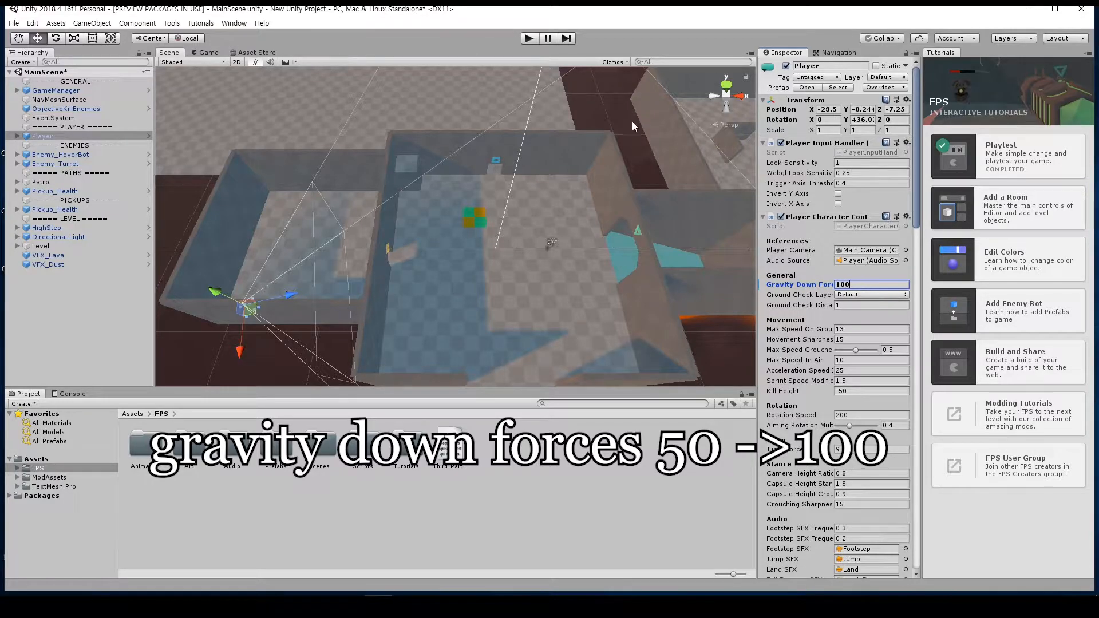
Step: Playtest jumping and moving with the Player's Gravity Down Force at 100
click(528, 39)
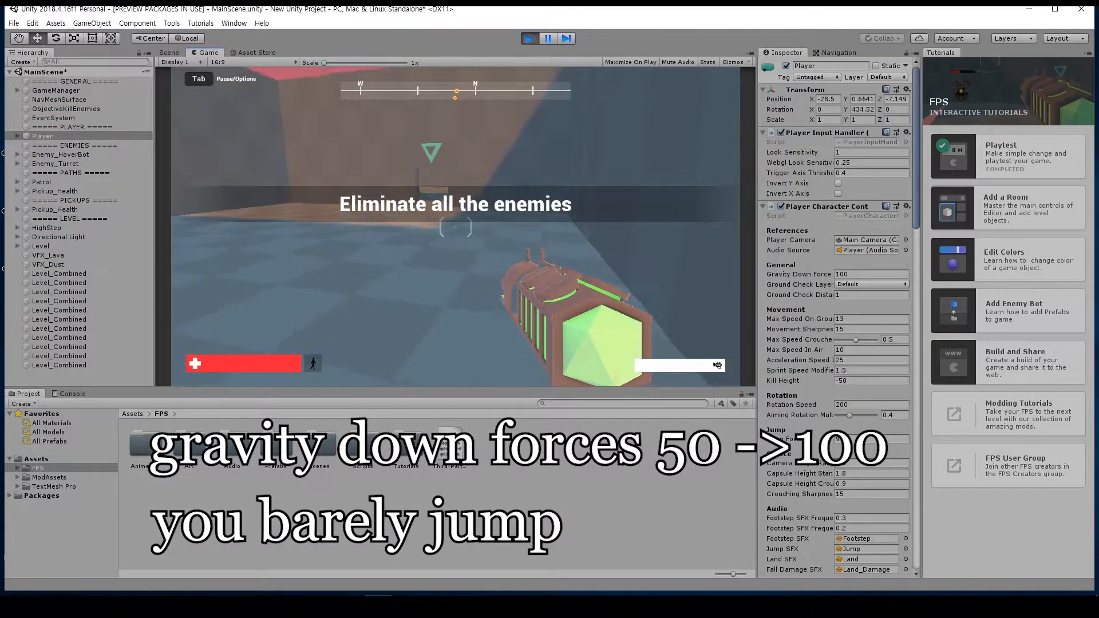
key(space)
key(w)
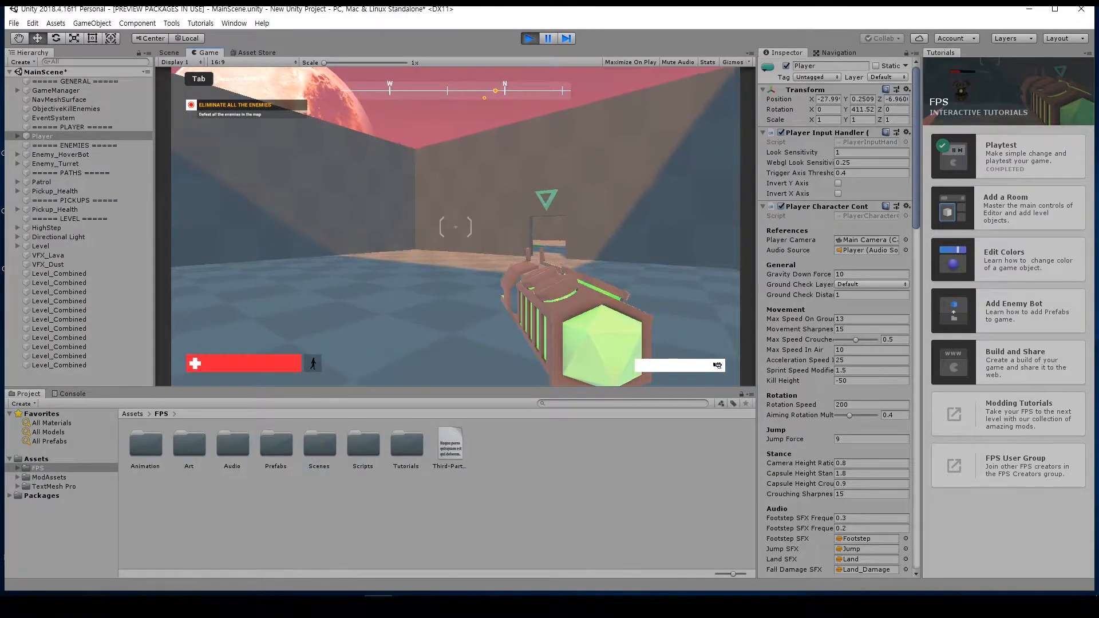
Step: Playtest repeated jumps and forward movement with the Player's Gravity Down Force at 10
key(space)
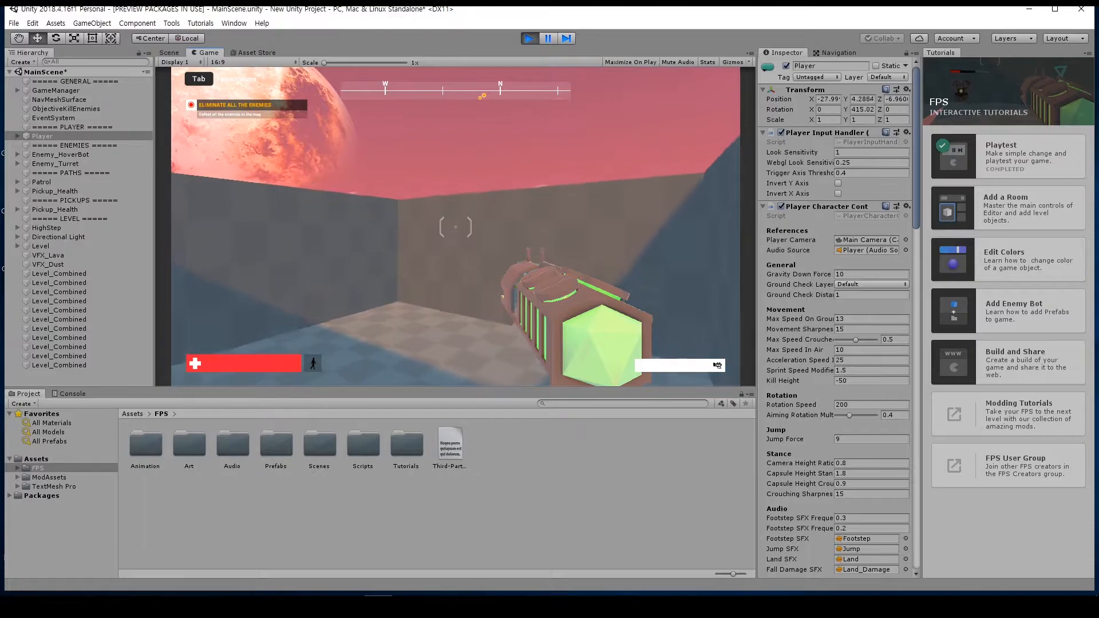
key(w)
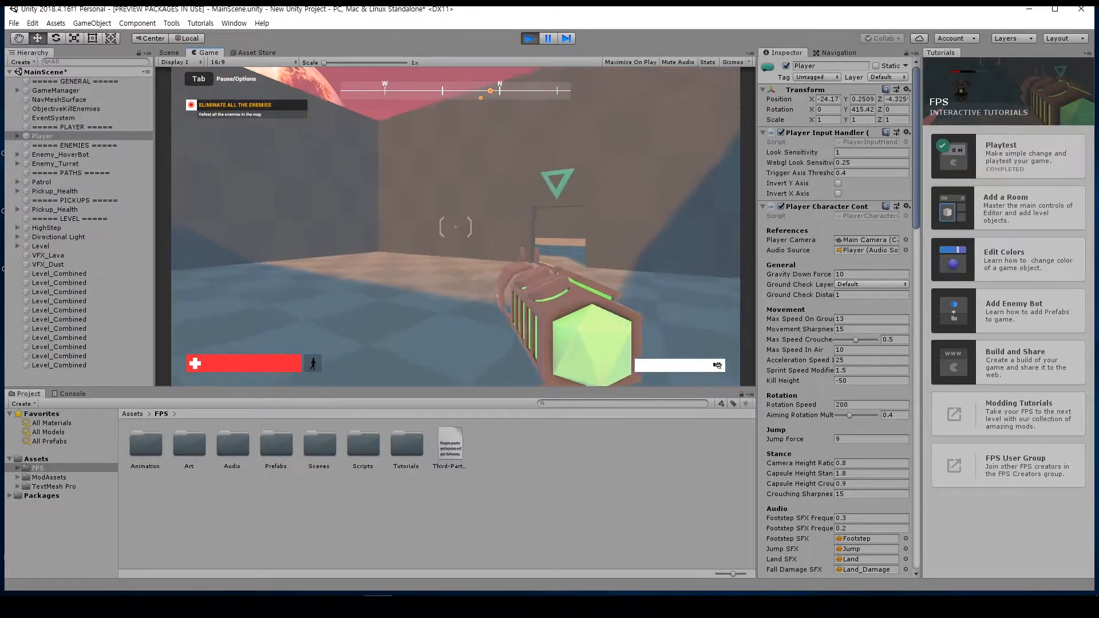
key(space)
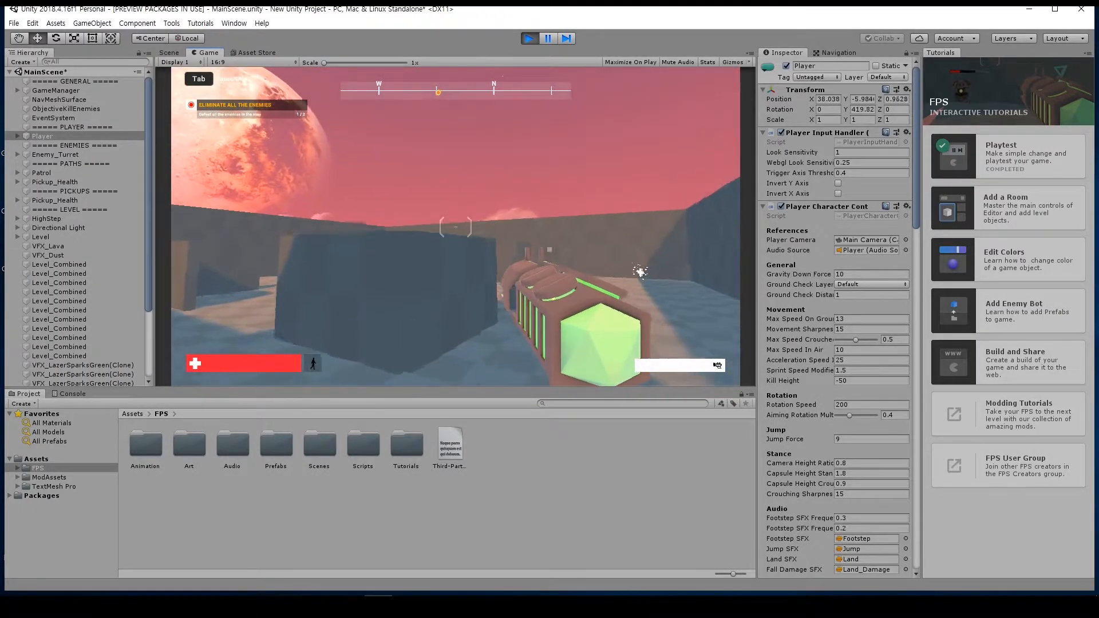
key(w)
Step: Shoot the hover bot and the turret while dodging to complete the elimination objective under low gravity
click(456, 228)
click(456, 228)
key(s)
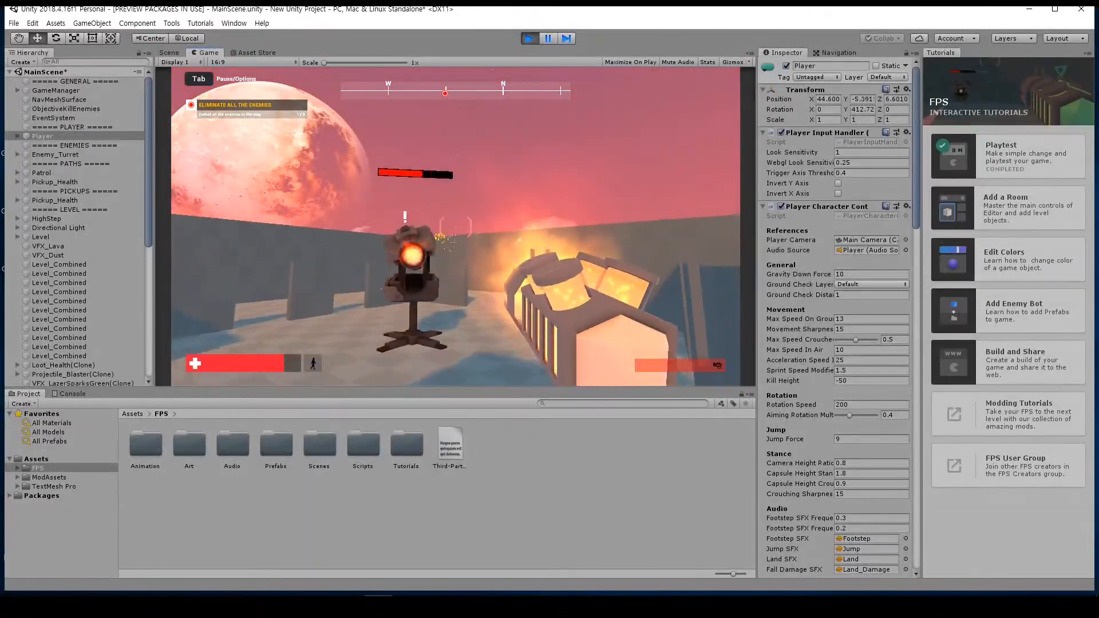
key(w)
key(d)
click(456, 227)
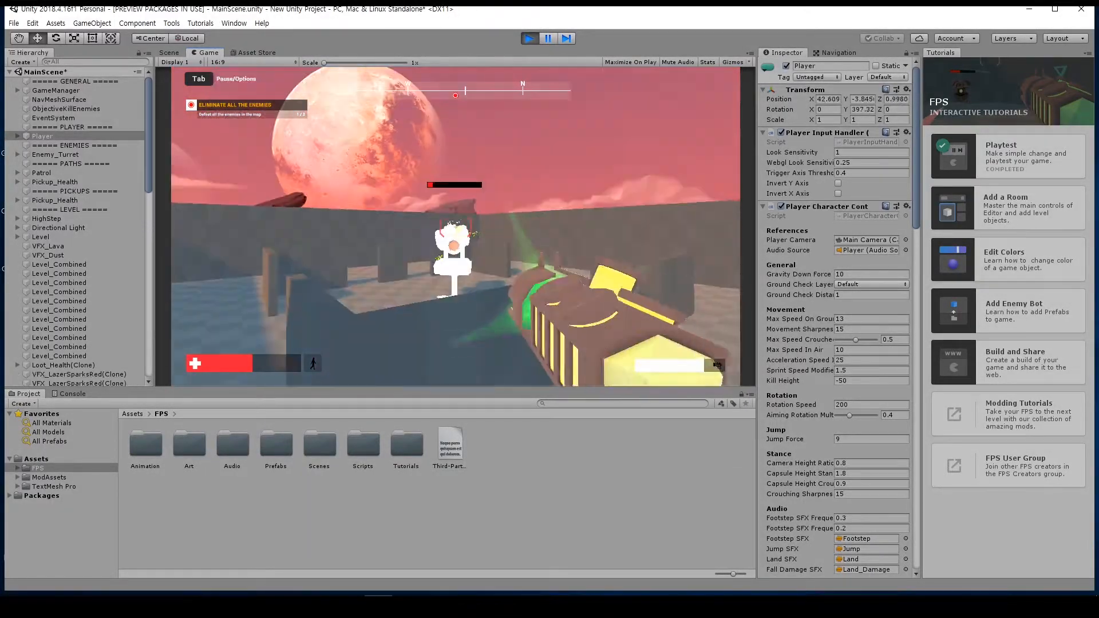
click(455, 227)
key(a)
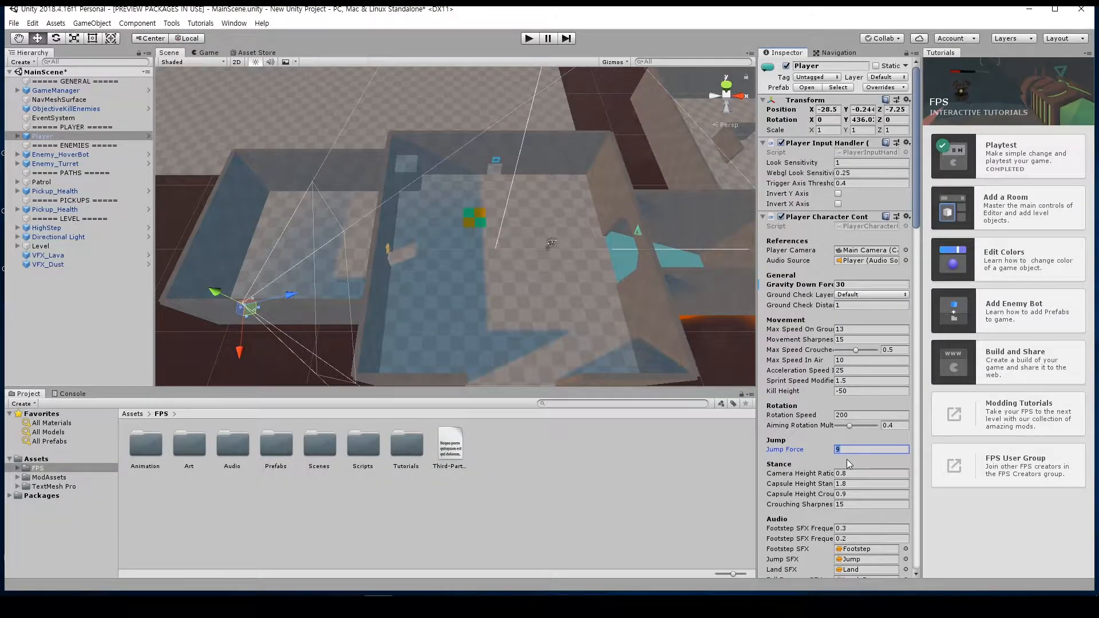
Step: Set the Player's Jump Force to 50, playtest jumping and shooting in the level, and exit Play Mode
text(50)
key(Return)
click(529, 38)
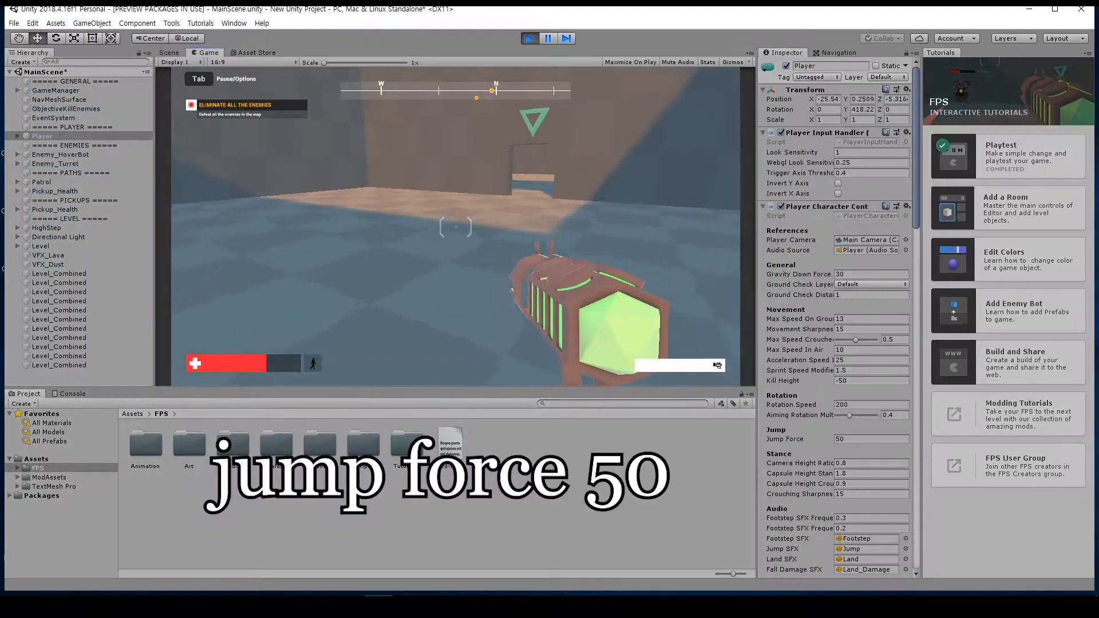
key(space)
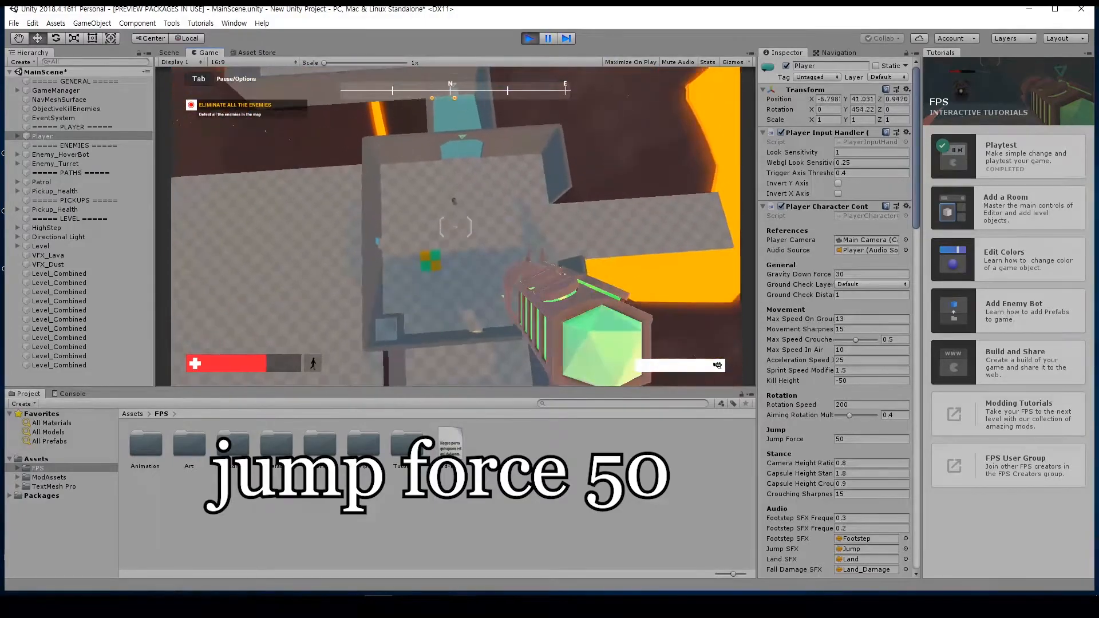
click(456, 227)
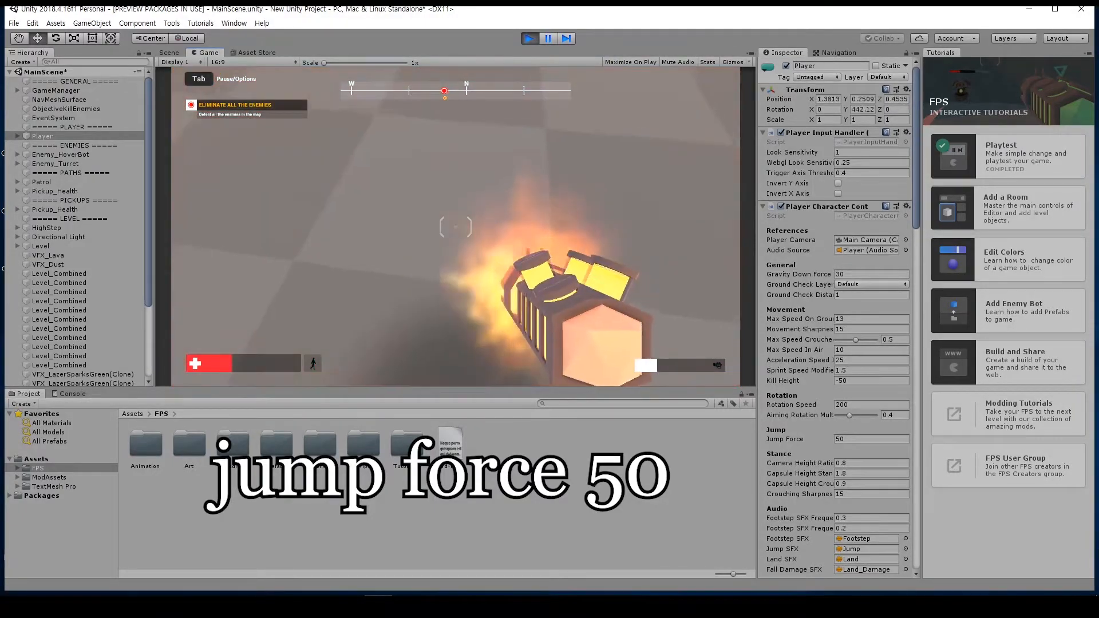
click(456, 227)
key(space)
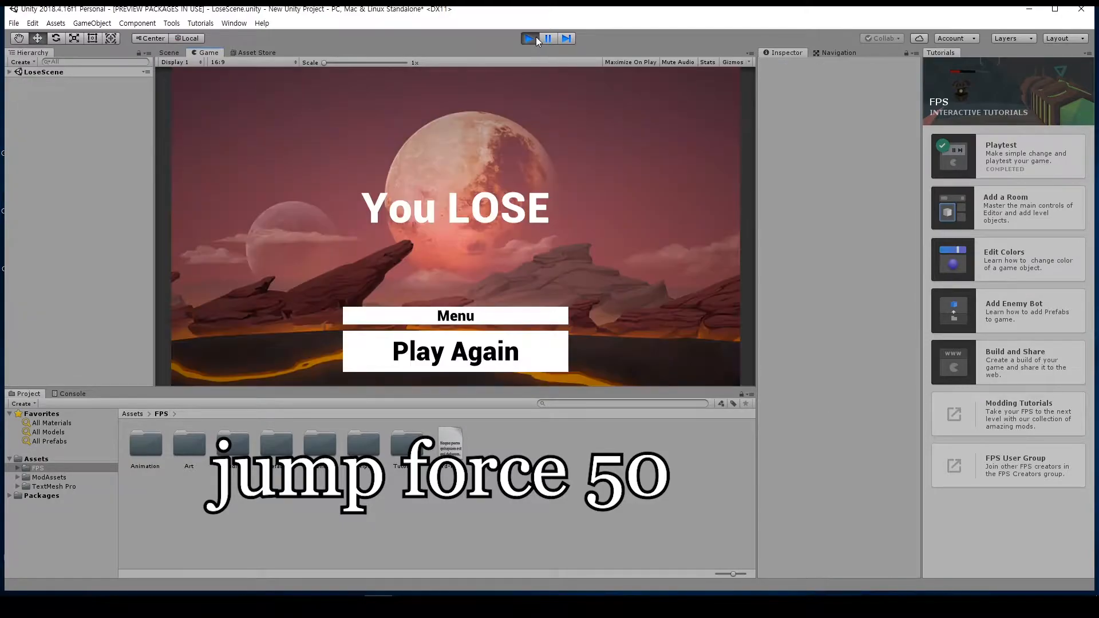
click(534, 38)
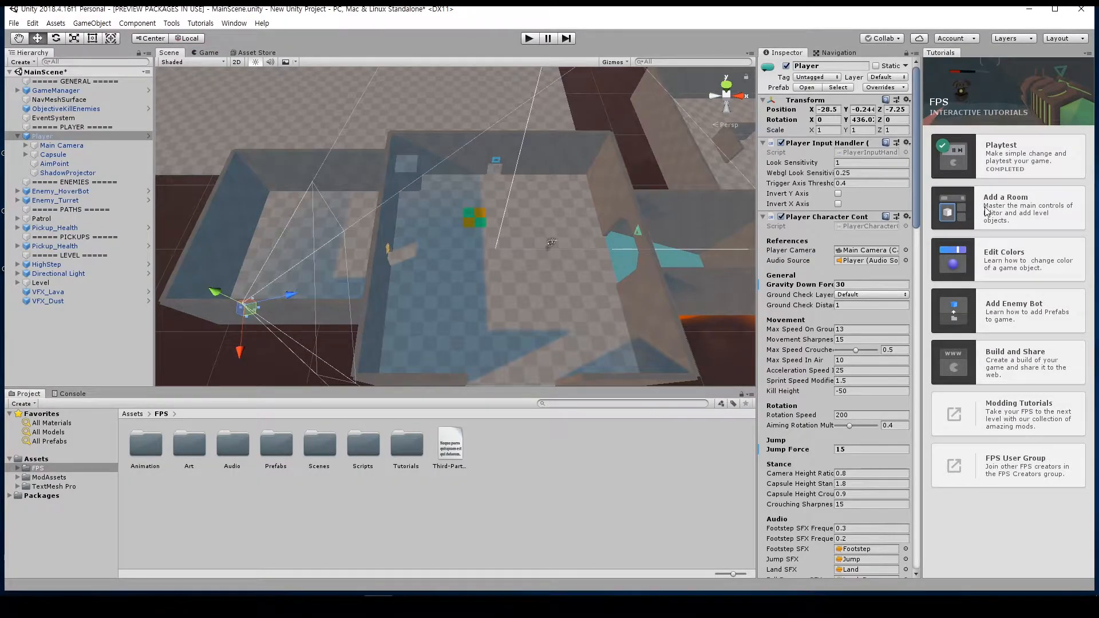
Step: Start the Add a Room tutorial without saving the scene changes, and advance it to select the Hand Tool
click(1012, 203)
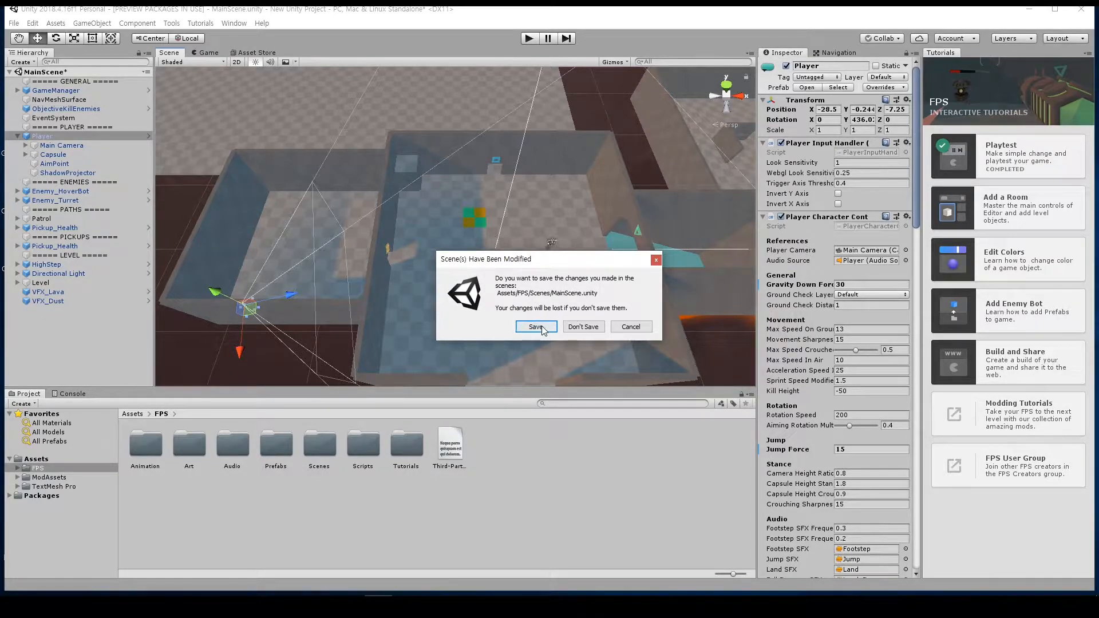
click(585, 327)
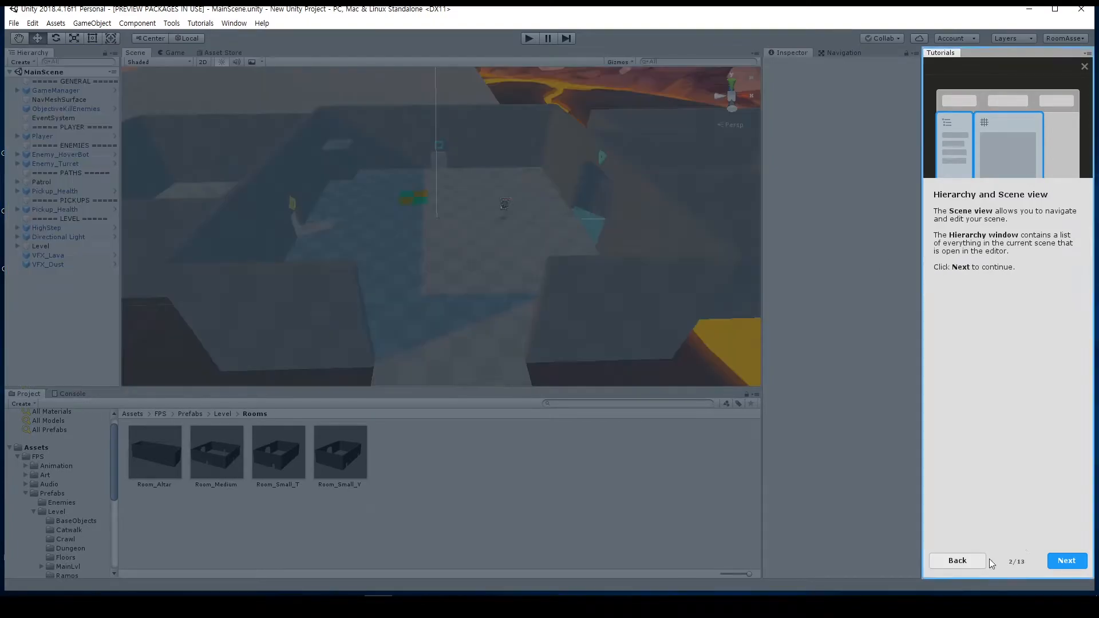
click(1067, 561)
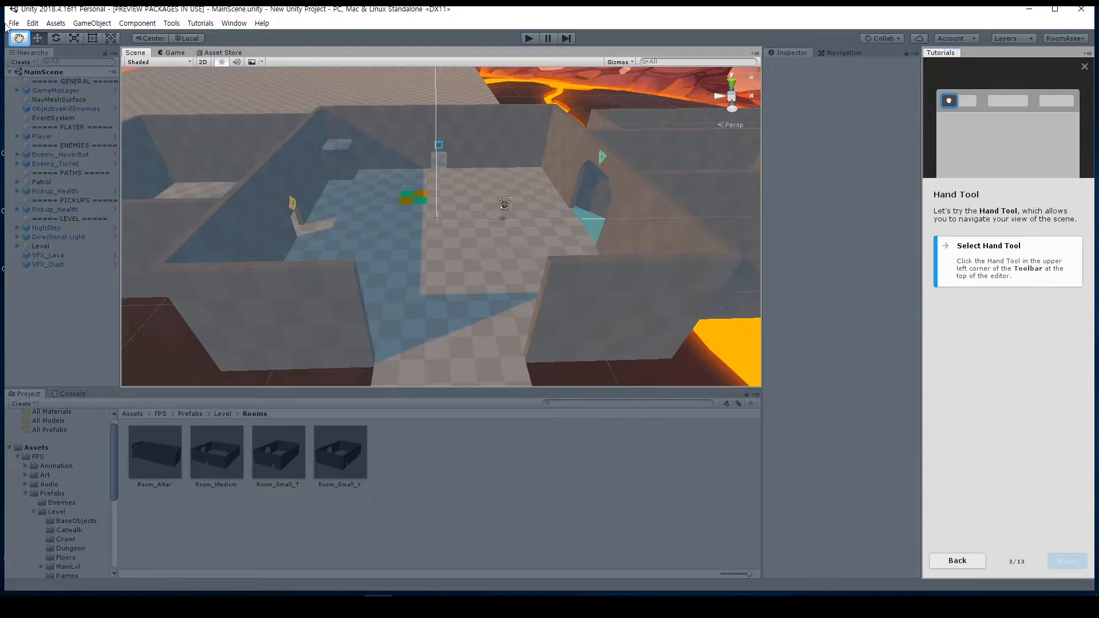
click(19, 39)
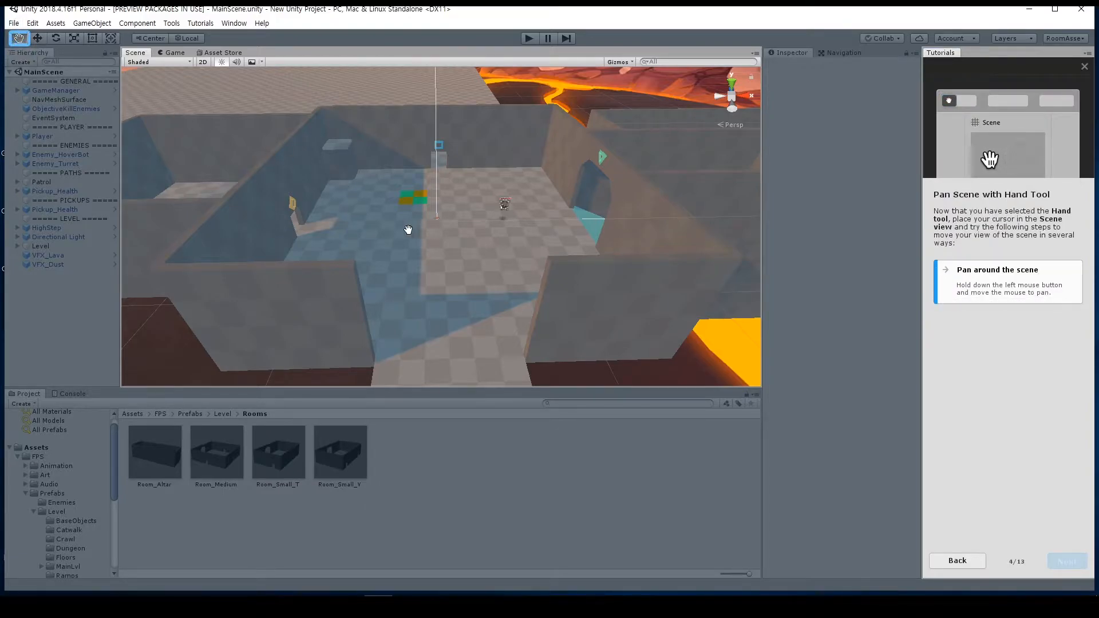
Step: Pan around the room in the Scene view with the Hand Tool, and advance the tutorial to orbiting
drag(553, 205, 484, 217)
scroll(485, 220, up, 5)
drag(566, 257, 438, 196)
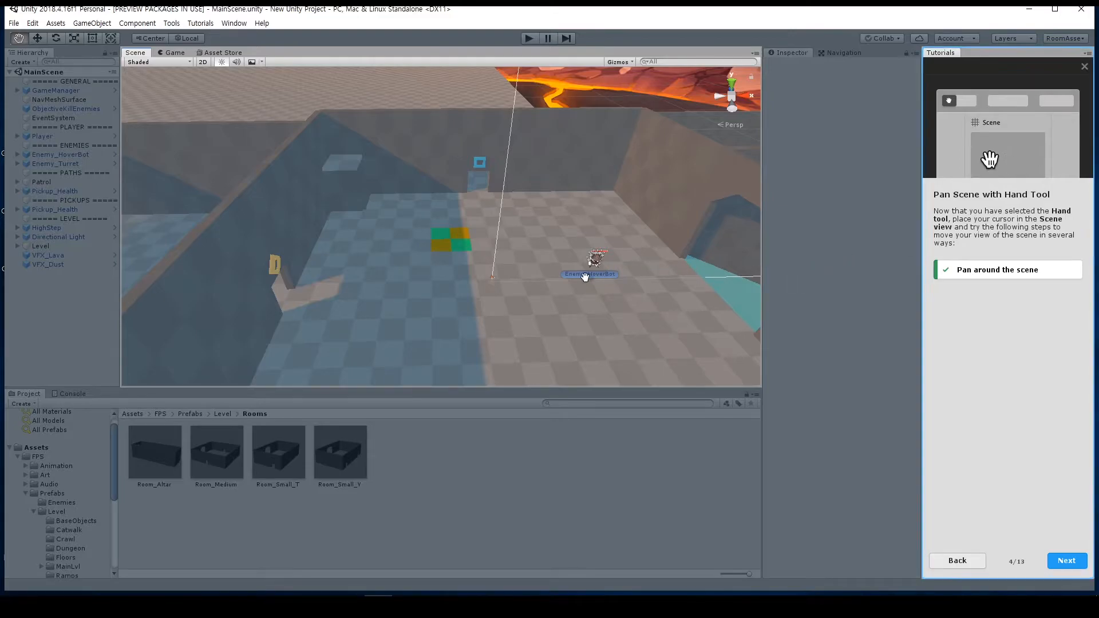
drag(513, 280, 554, 268)
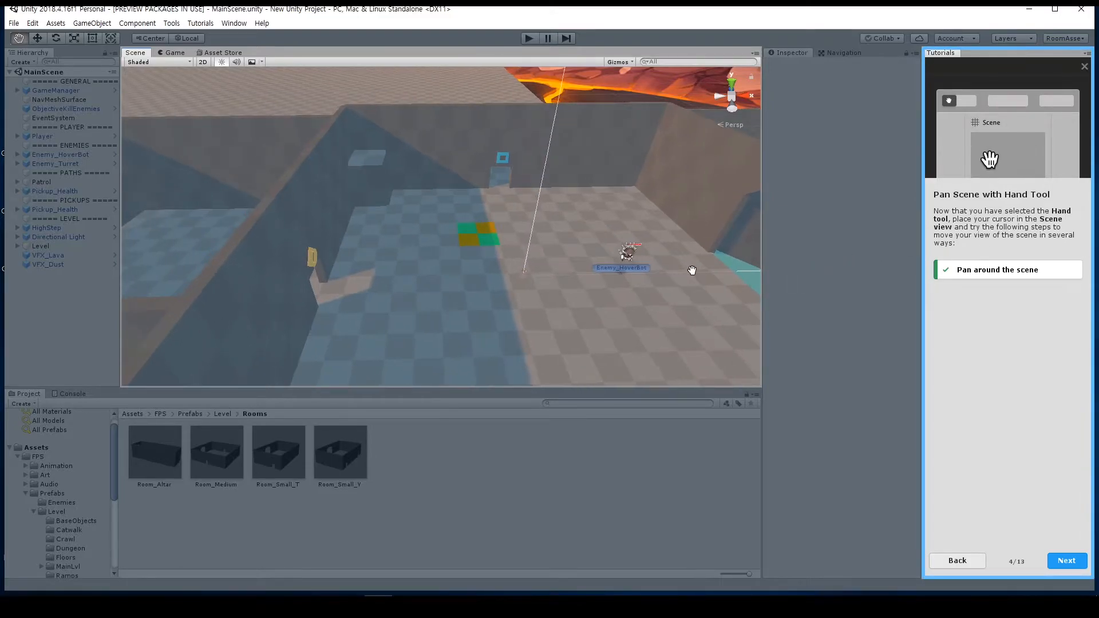
drag(532, 268, 380, 268)
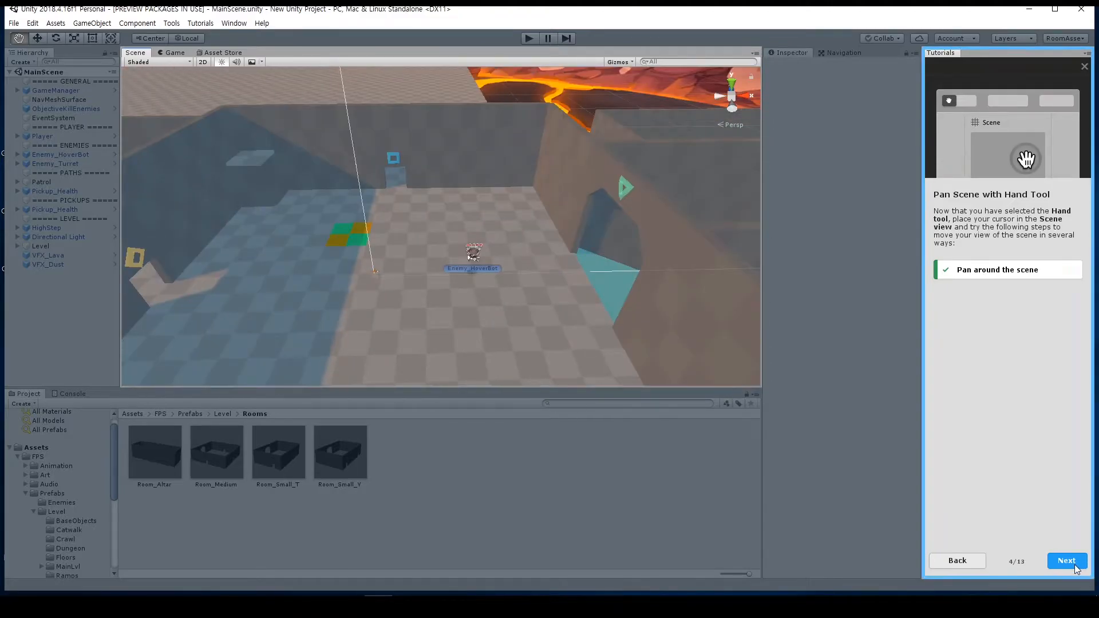
click(1067, 561)
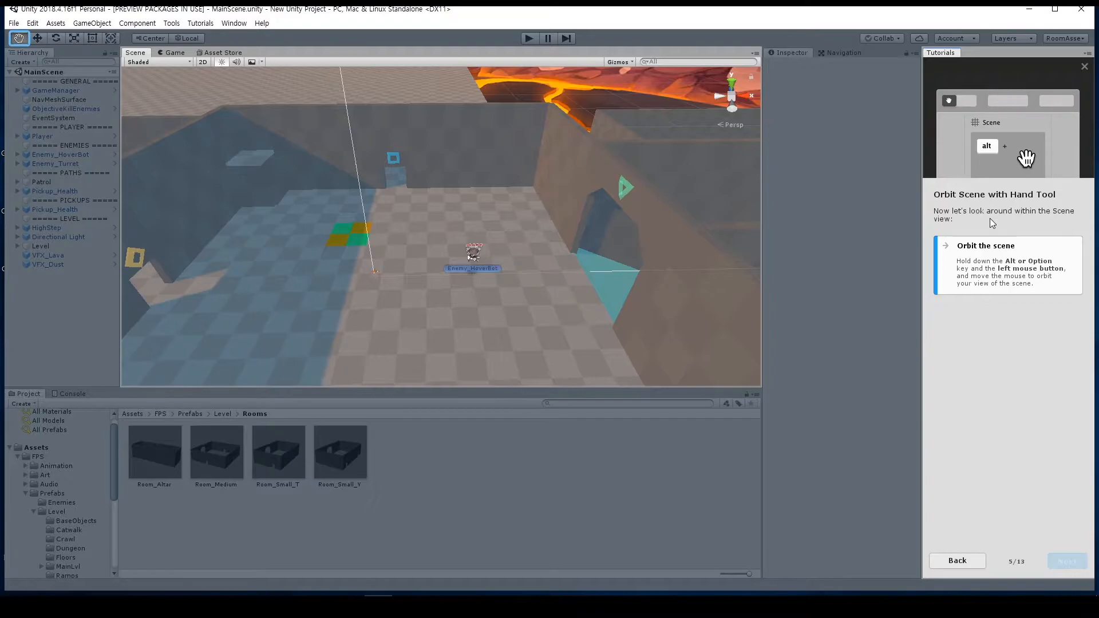
Step: Orbit the Scene view, advance the tutorial to zooming, and zoom in and out of the level
alt+drag(715, 229, 655, 250)
click(1066, 561)
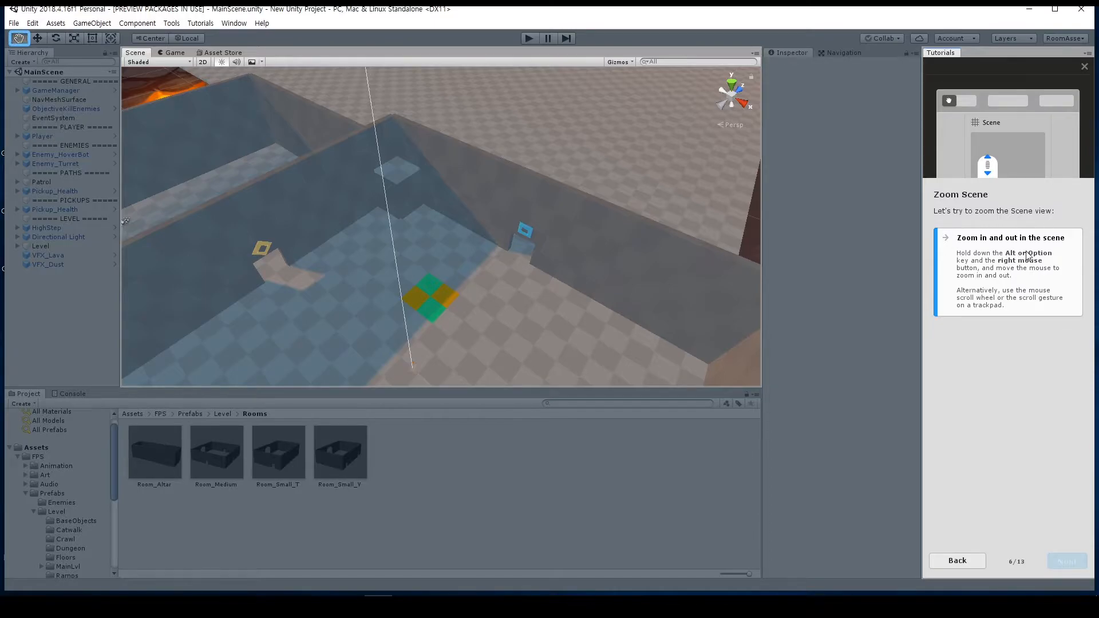
alt+right_drag(573, 286, 550, 259)
scroll(550, 258, up, 4)
scroll(550, 258, down, 3)
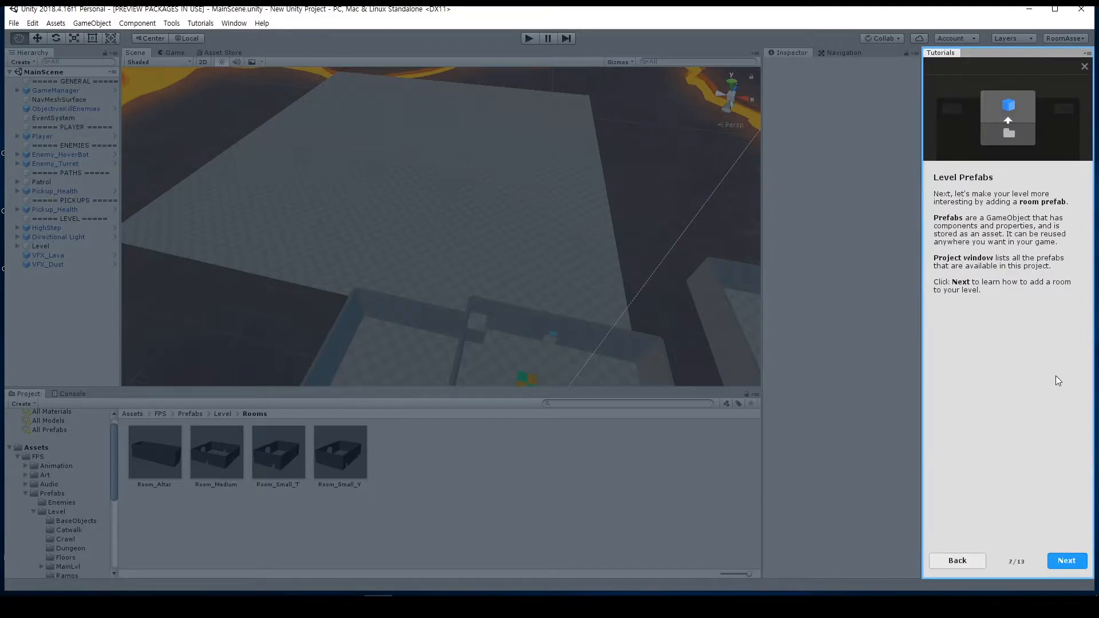
Step: Add the Room_Altar prefab on the large floor beyond the existing rooms, reposition it with the Move Tool, and check its placement
click(1067, 560)
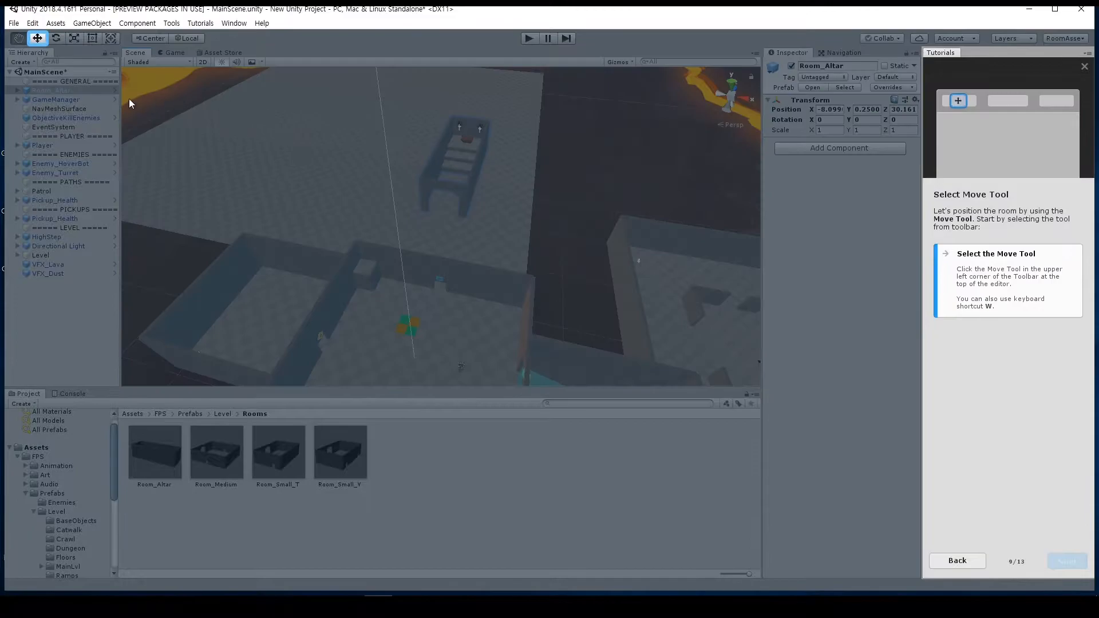
click(38, 39)
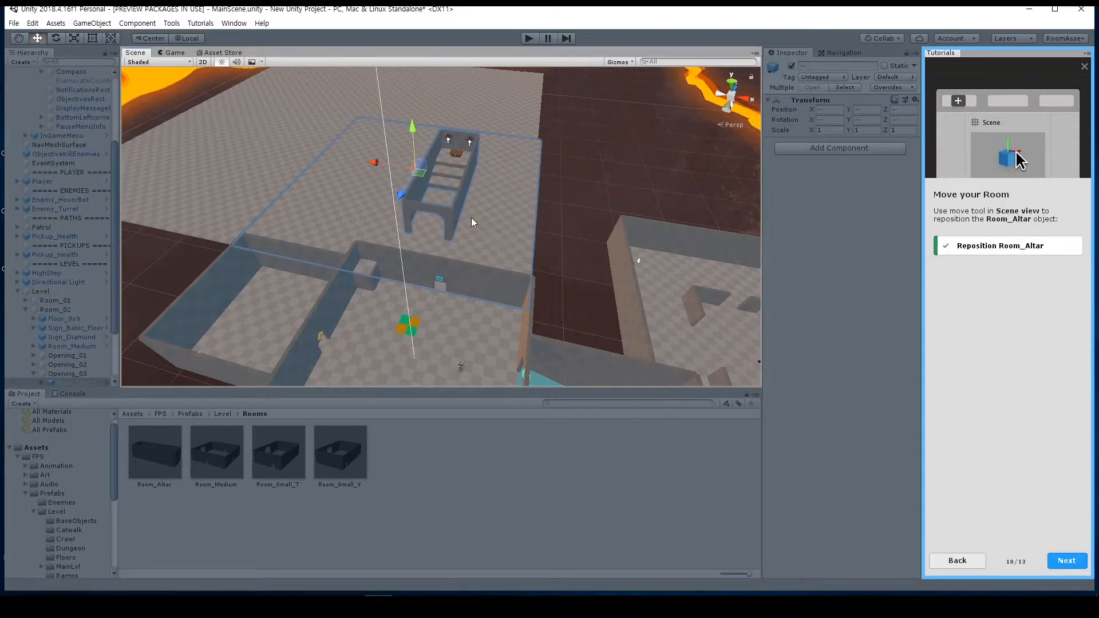
drag(431, 186, 530, 198)
click(425, 197)
drag(392, 200, 417, 176)
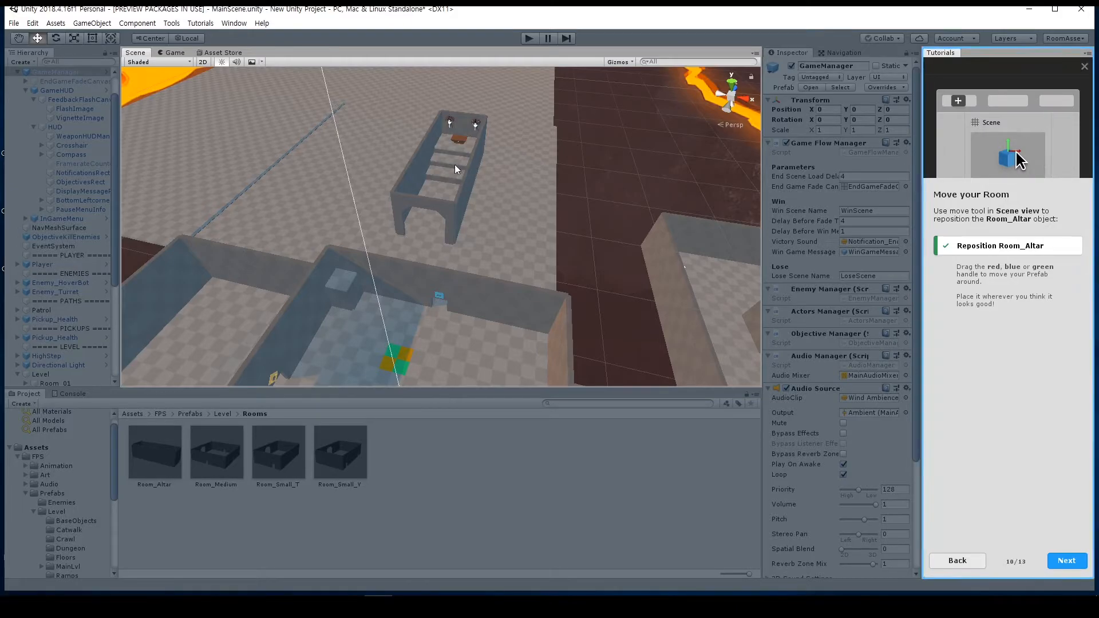
click(466, 110)
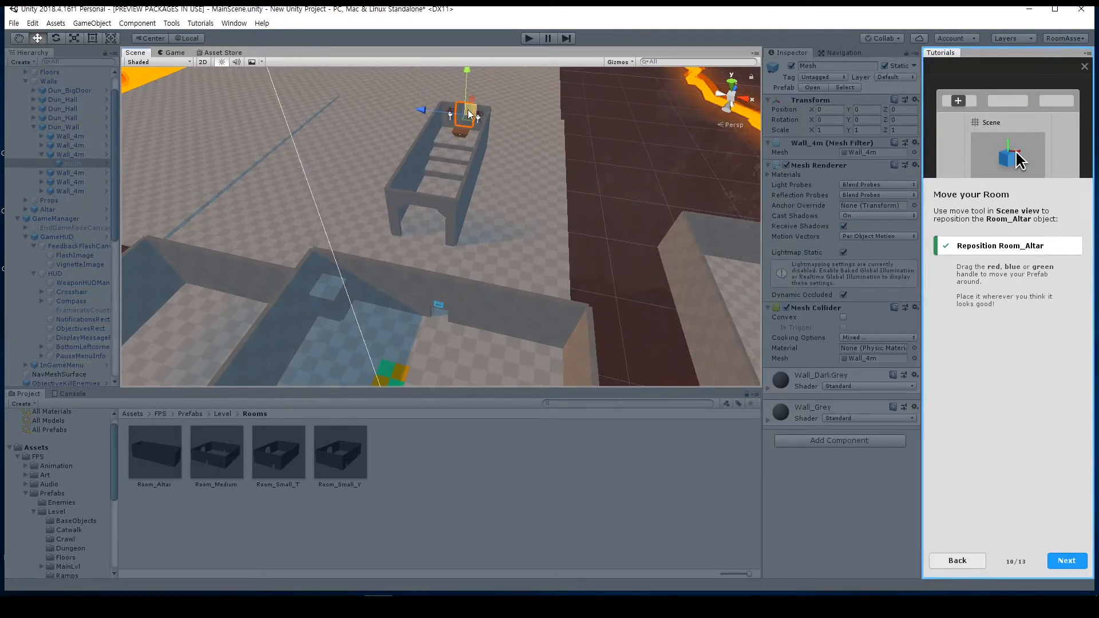
drag(469, 109, 512, 202)
mouse_move(409, 140)
mouse_down()
mouse_move(388, 146)
mouse_move(421, 155)
mouse_move(405, 146)
mouse_up()
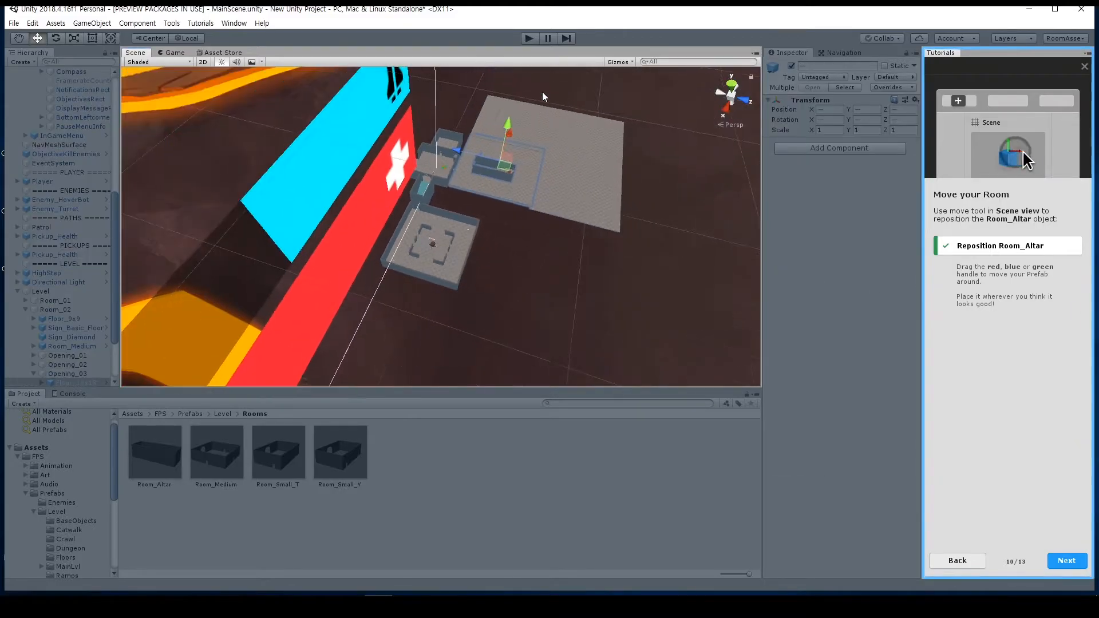
drag(540, 97, 449, 240)
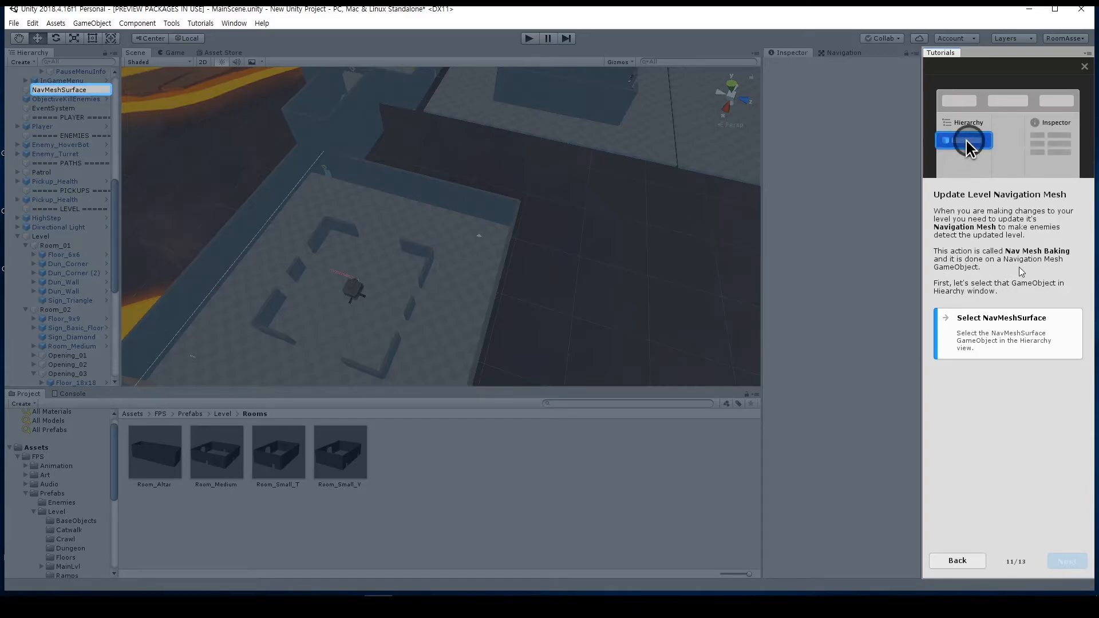
Step: Select the NavMeshSurface object and bake its navigation mesh so it covers the new altar room
click(57, 90)
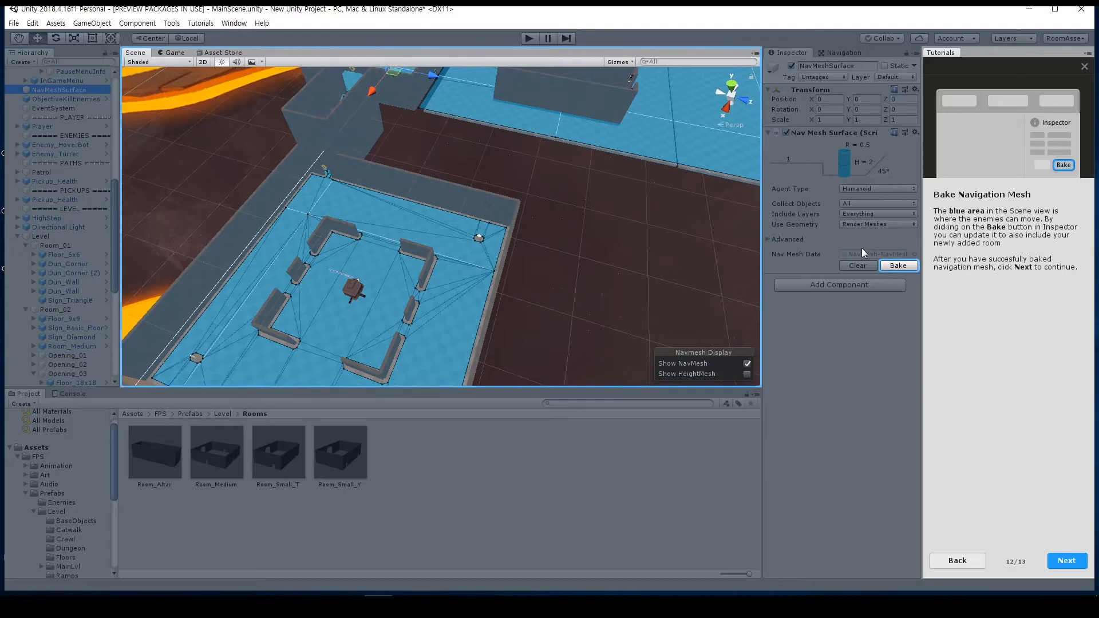
click(896, 265)
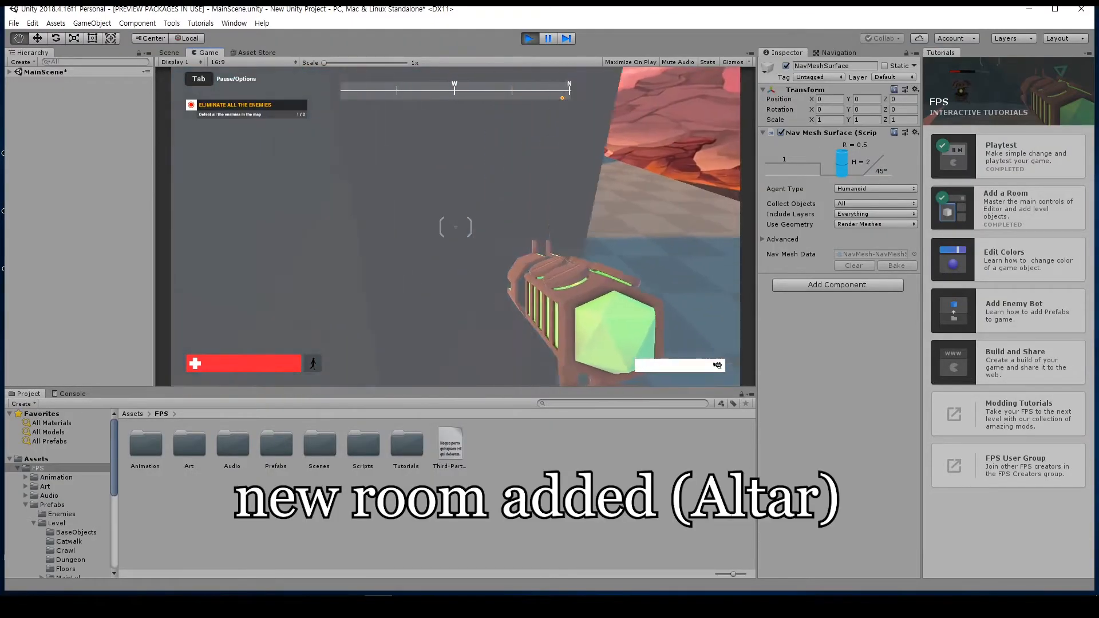
Step: Playtest the level by walking up to the added altar room, looking around it and trying to jump
key(w)
key(w)
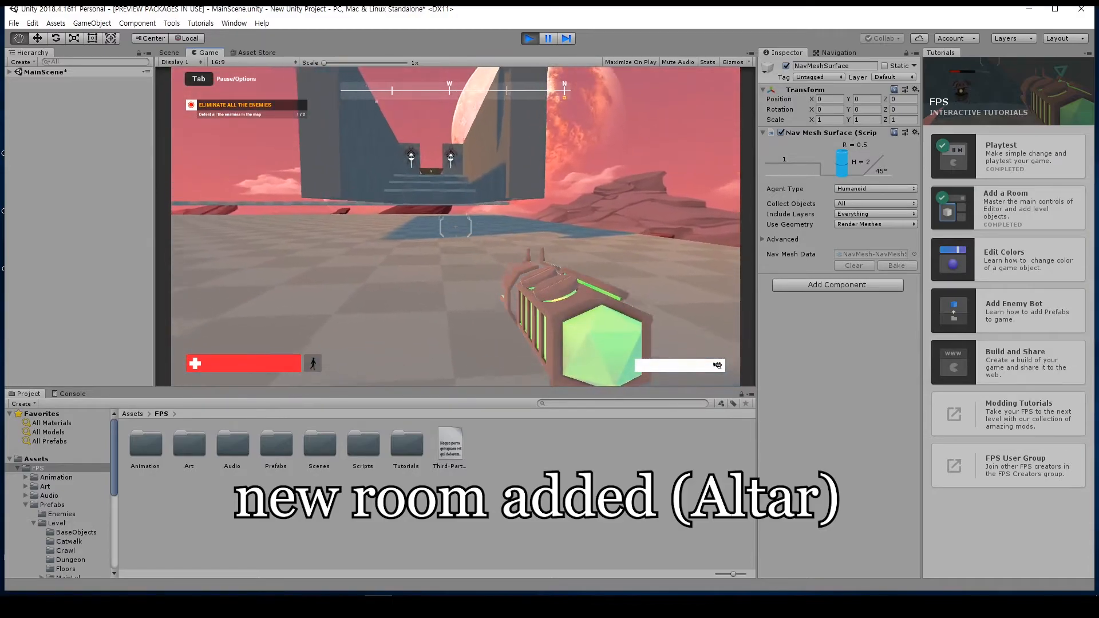
key(w)
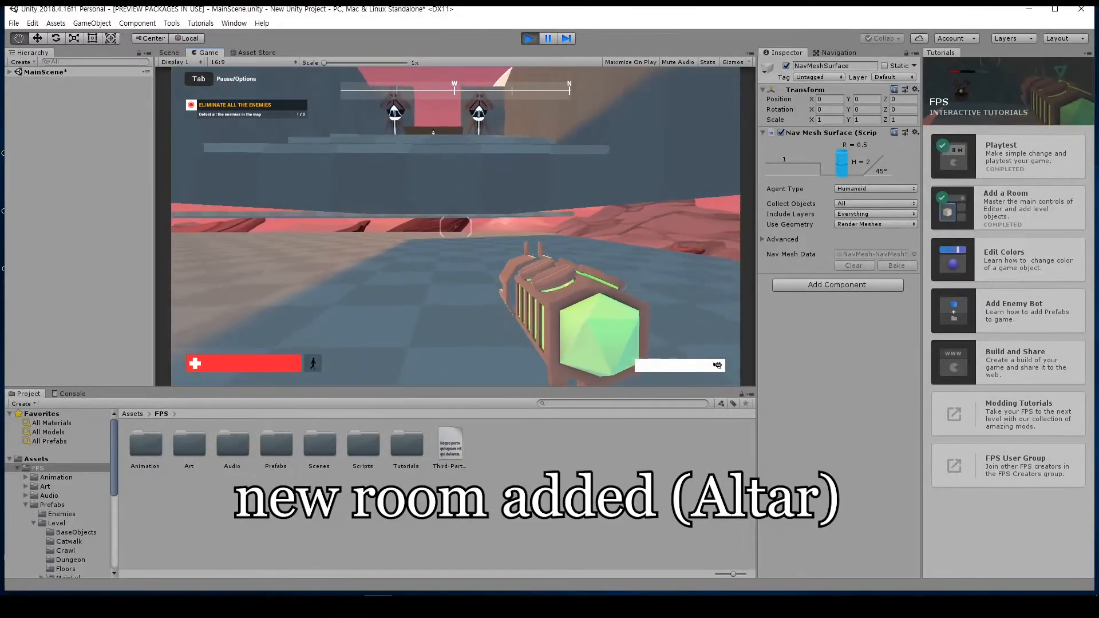
key(w)
key(space)
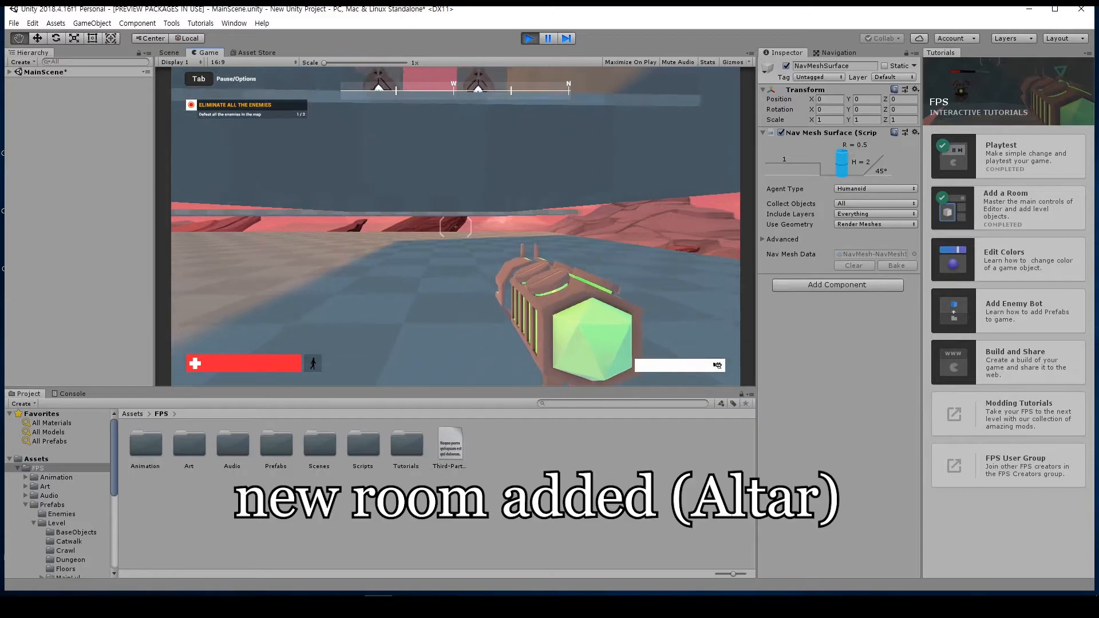
key(s)
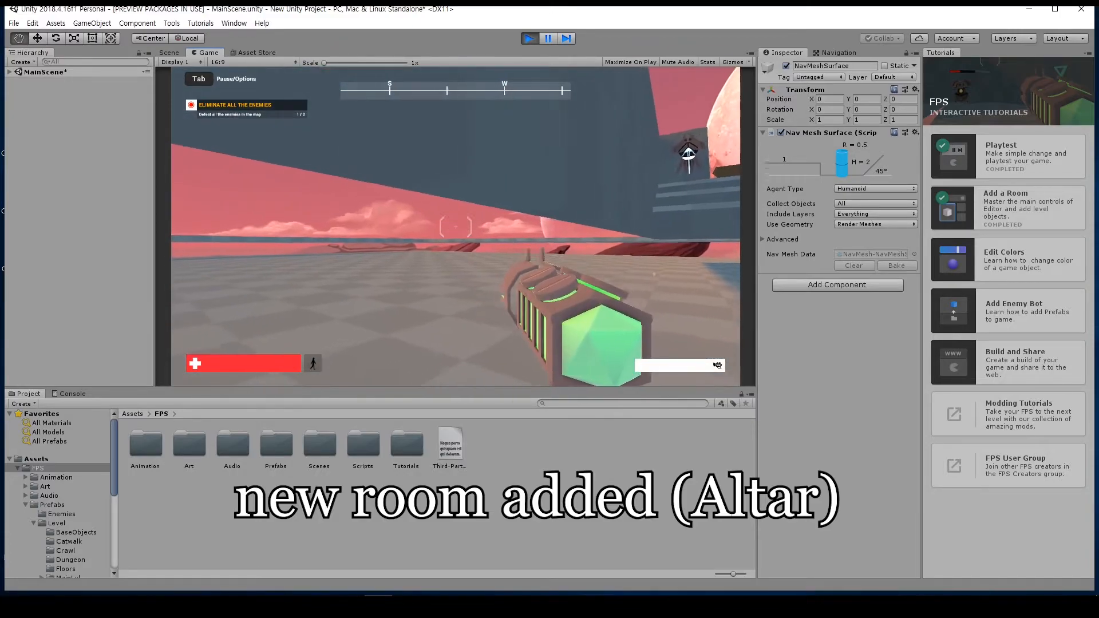
key(w)
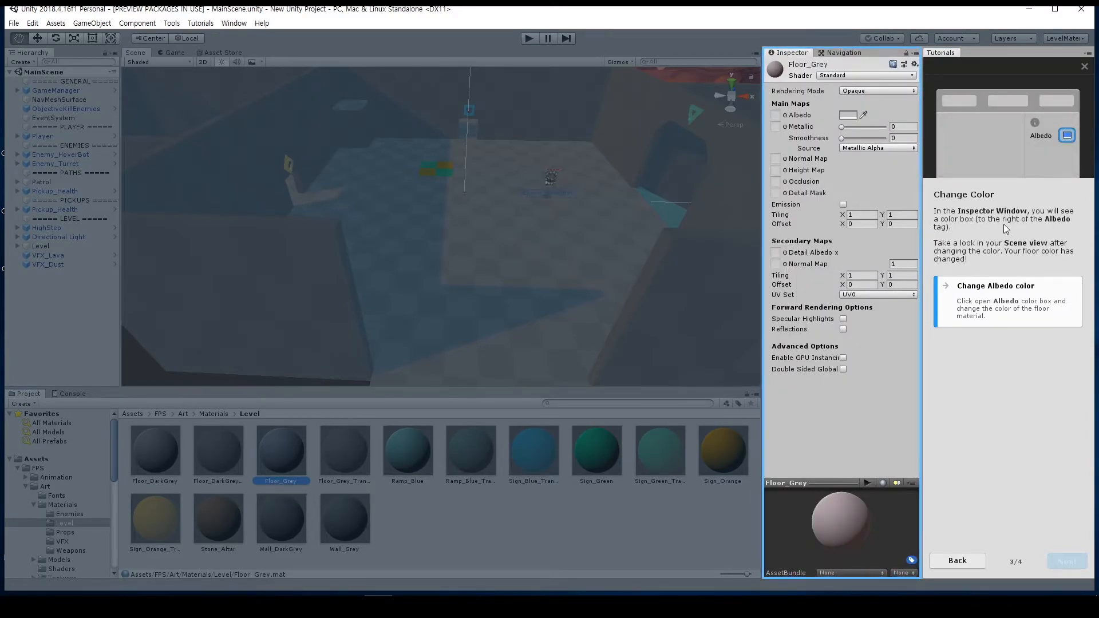
Step: Change the Floor_Grey material's Albedo color to yellow
click(855, 115)
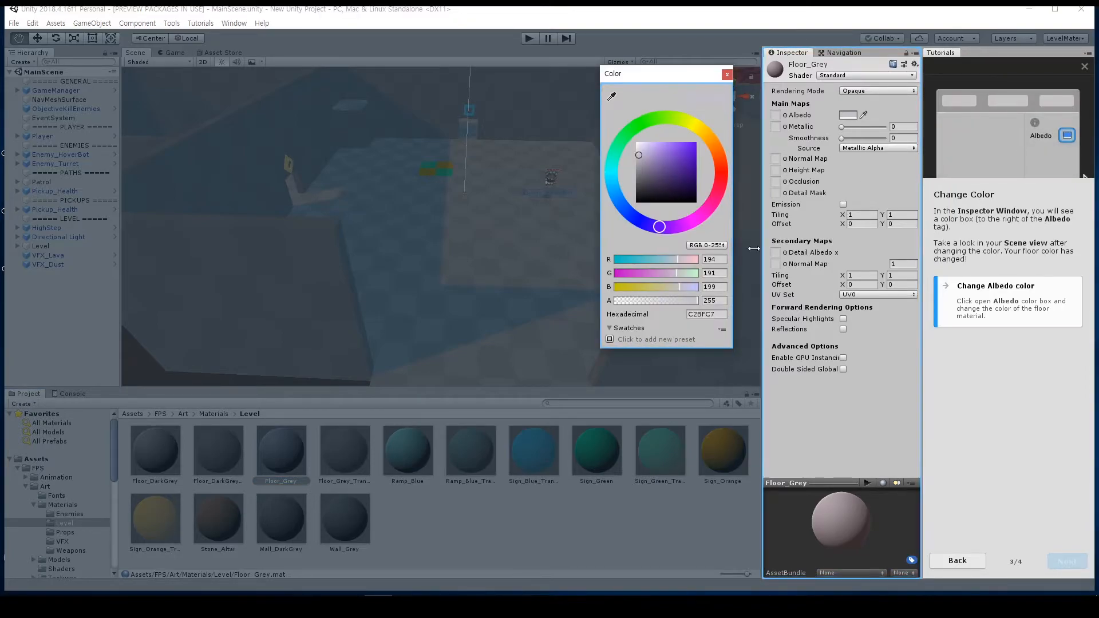
click(699, 127)
mouse_move(644, 171)
mouse_down()
mouse_move(676, 143)
mouse_move(672, 164)
mouse_up()
click(716, 147)
drag(622, 126, 620, 141)
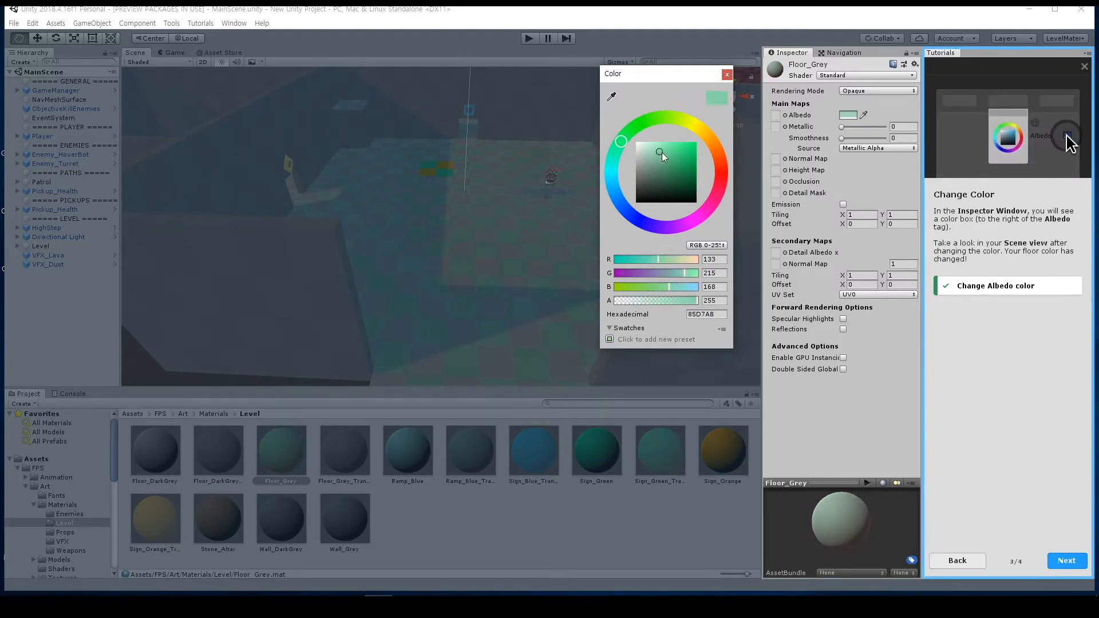
click(666, 171)
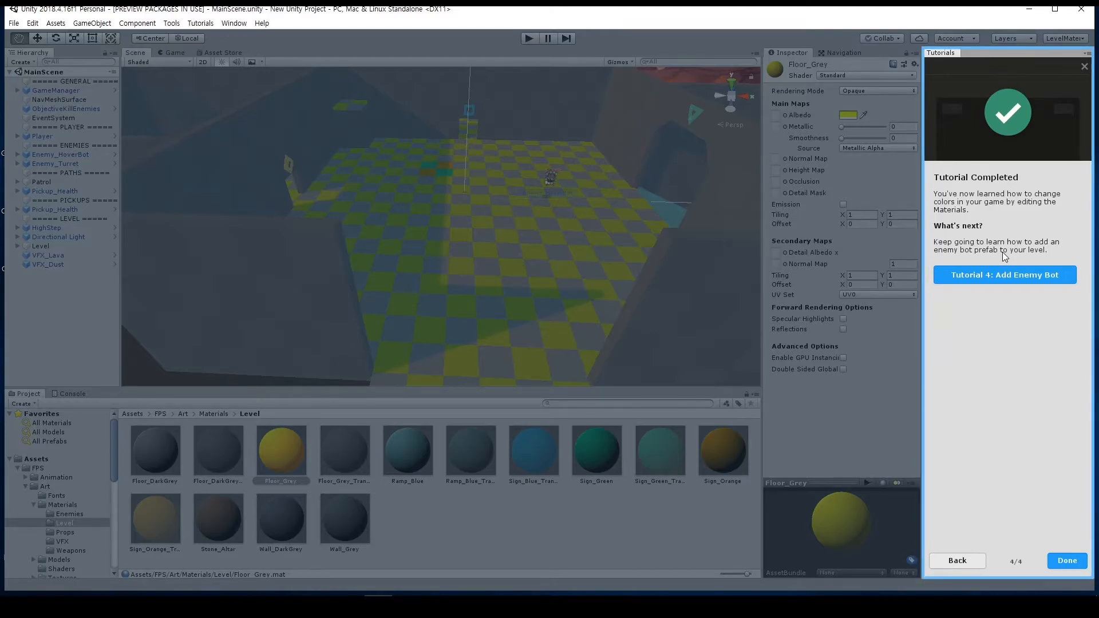
Step: Finish the Edit Colors tutorial and start the Add Enemy Bot tutorial
click(1021, 279)
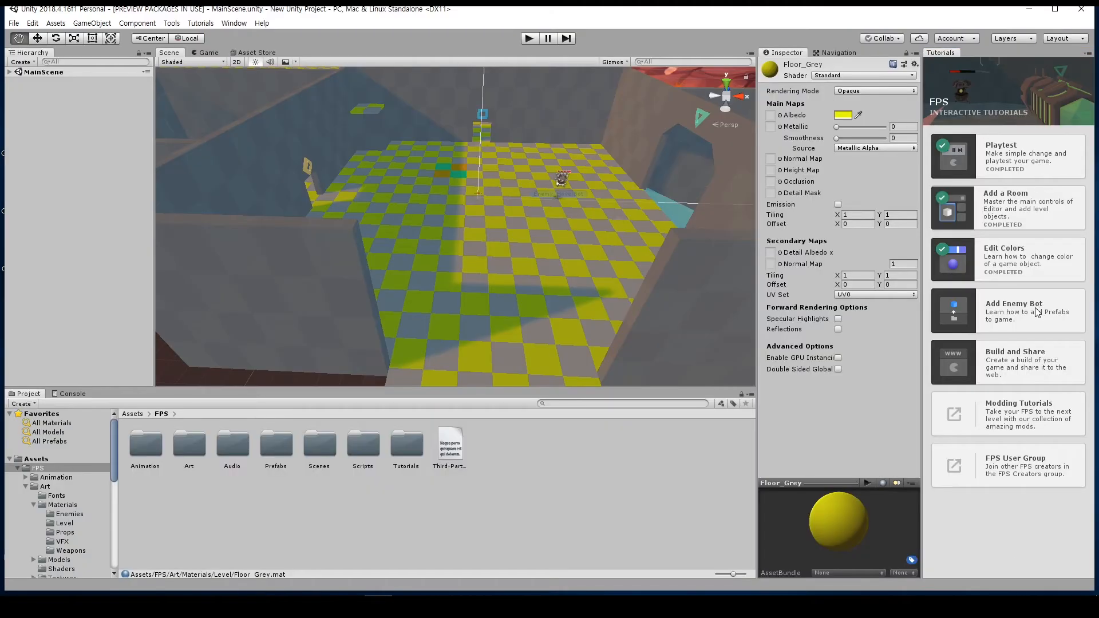
click(1024, 309)
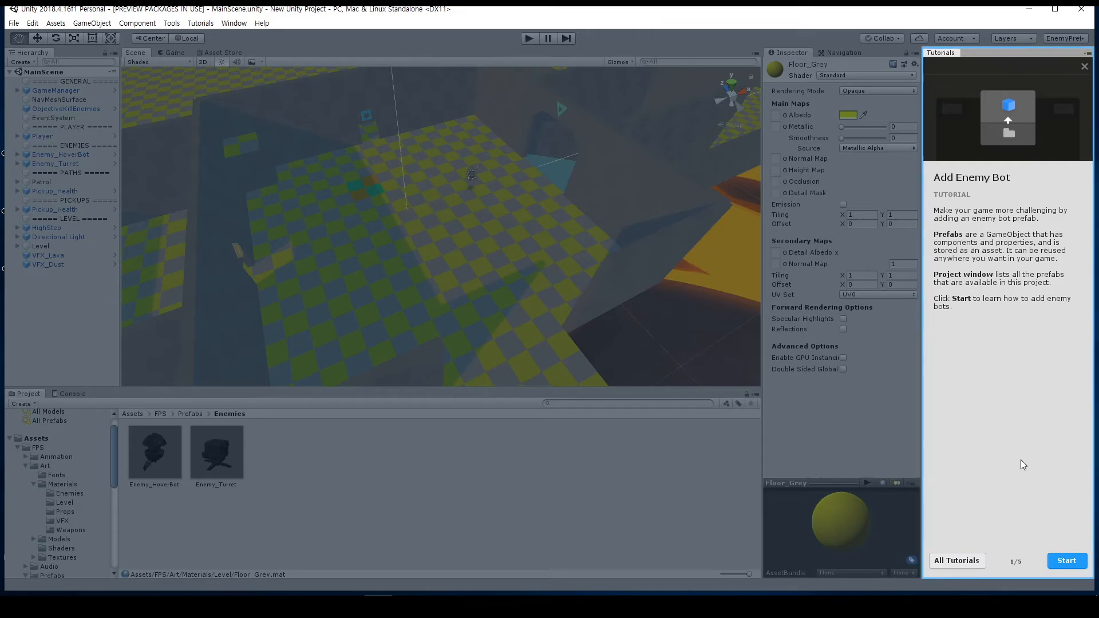
click(1068, 564)
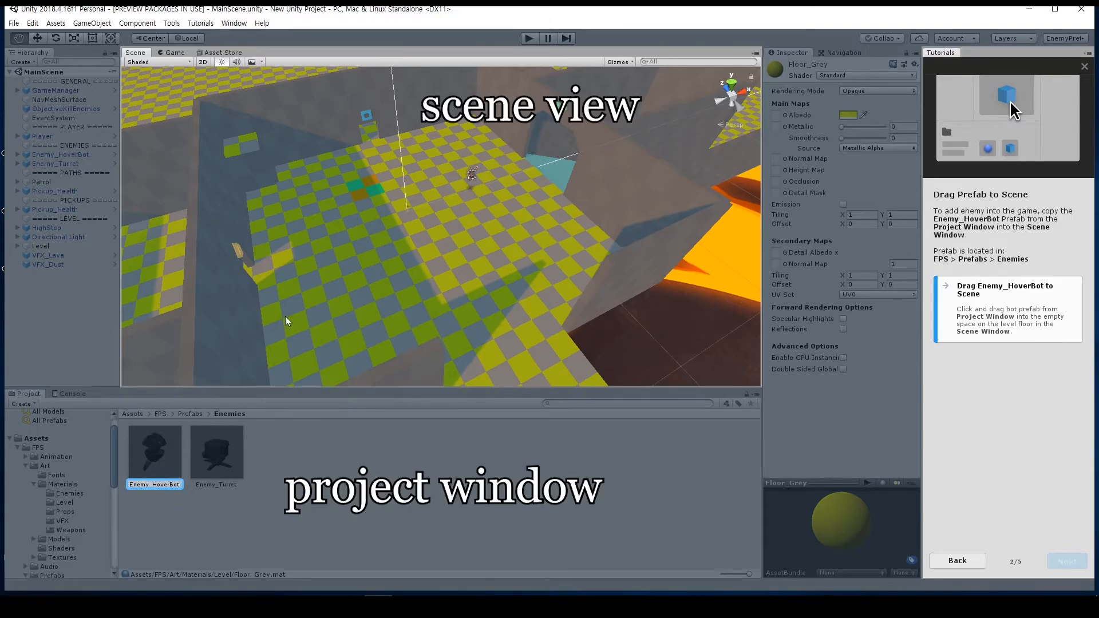
Step: Place an Enemy_HoverBot prefab on the room's floor, and reposition it with the Move Tool to X -2.59, Y -1.95, Z -6.11
drag(153, 440, 393, 236)
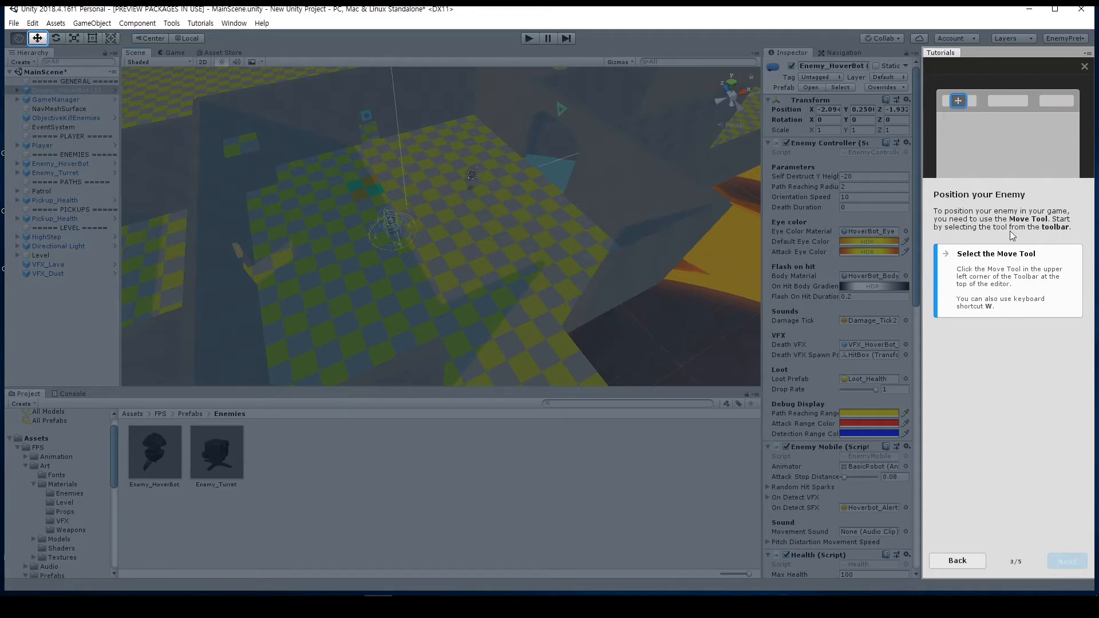
key(w)
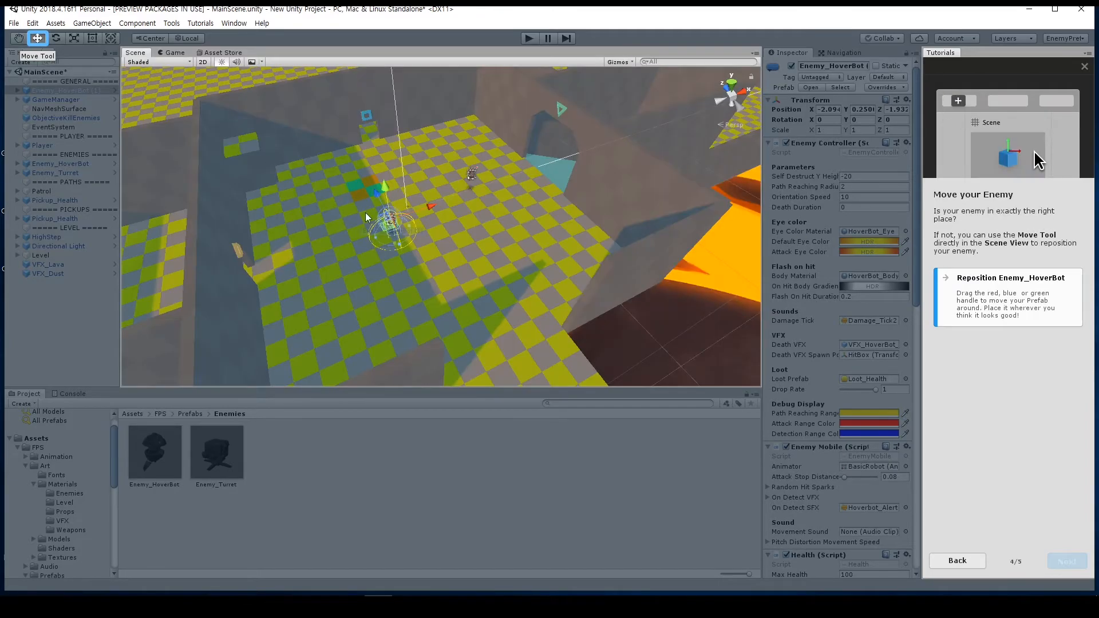
drag(385, 221, 478, 301)
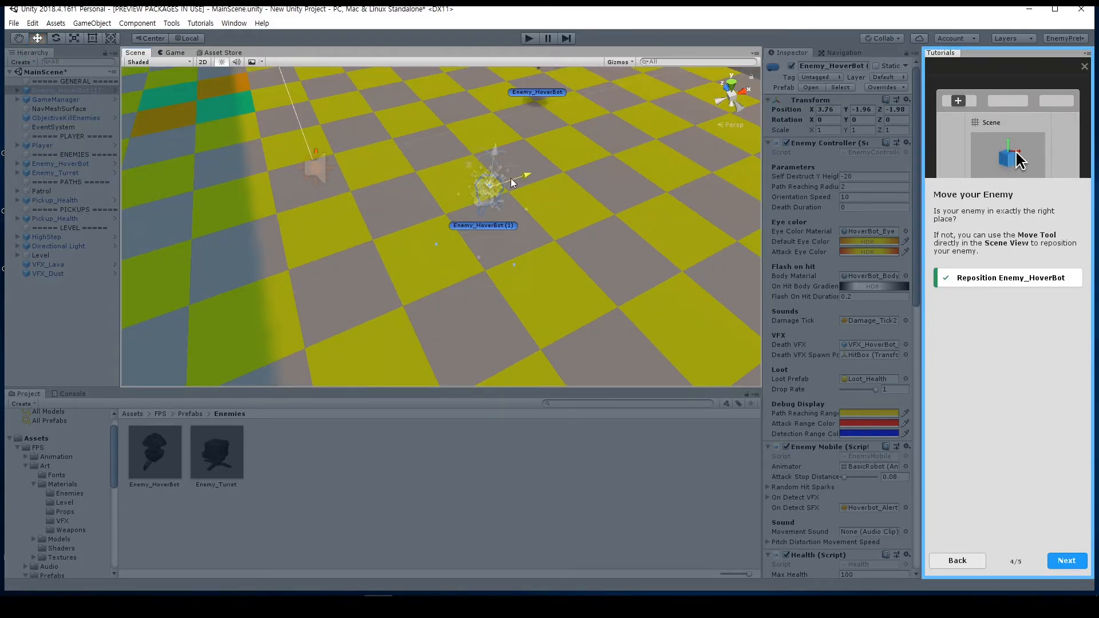
drag(522, 177, 646, 144)
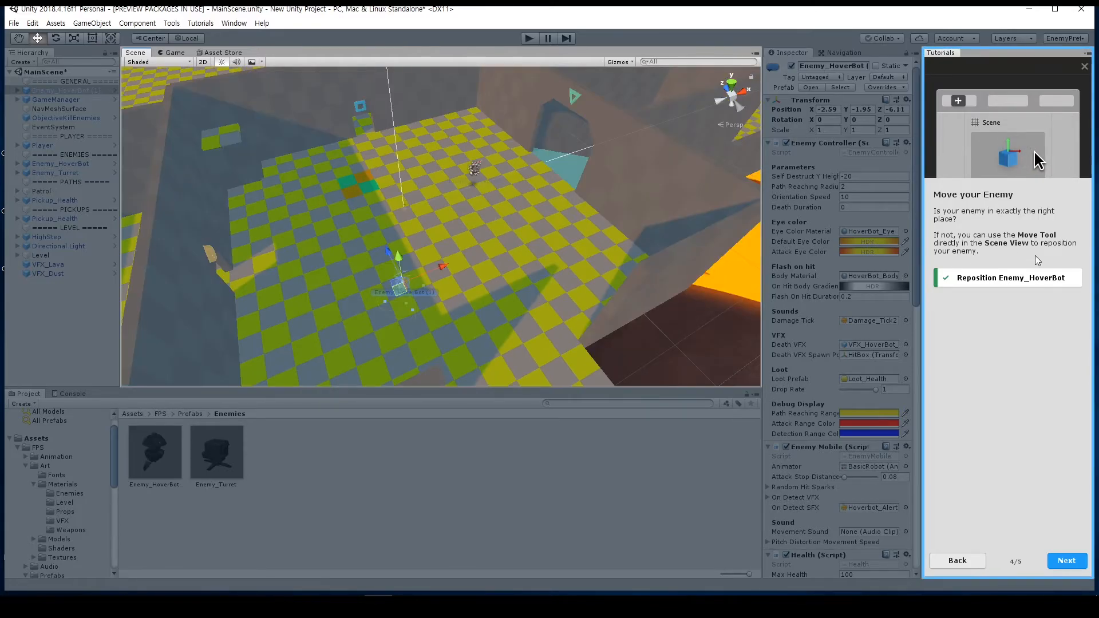
click(1024, 279)
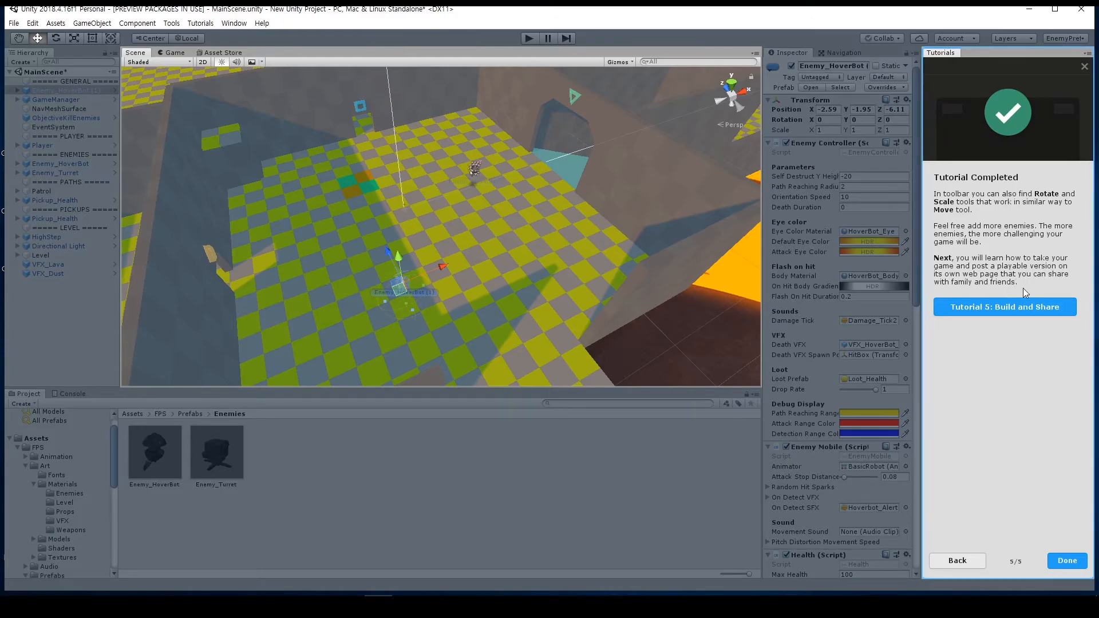
Step: Start the Build and Share tutorial, take a cover photo from the paused game, and show the Assets root folder
click(987, 308)
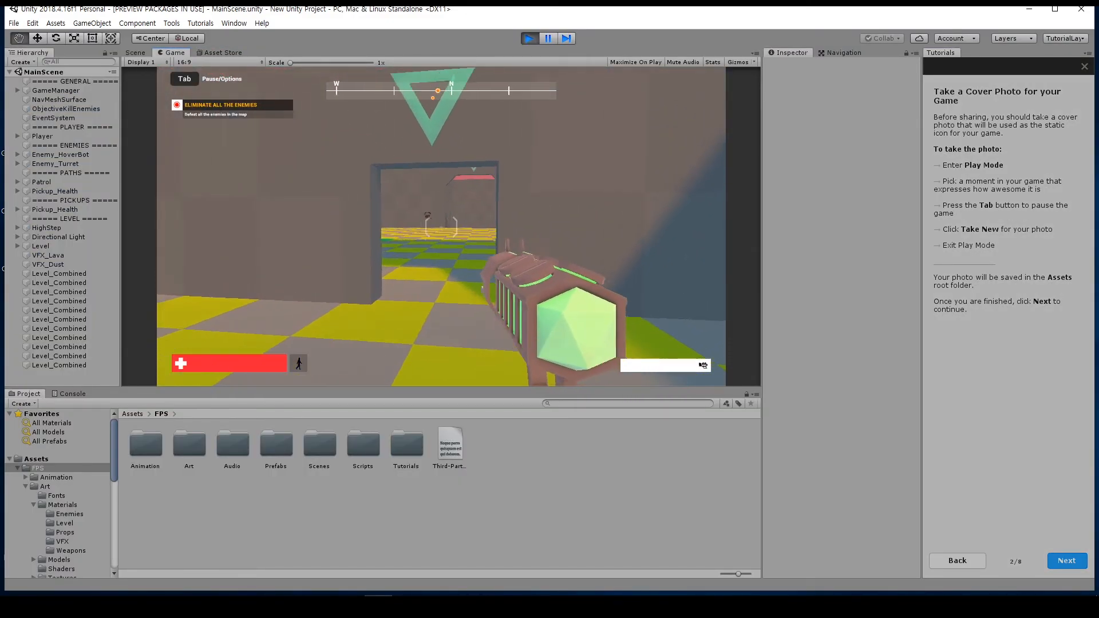
key(Tab)
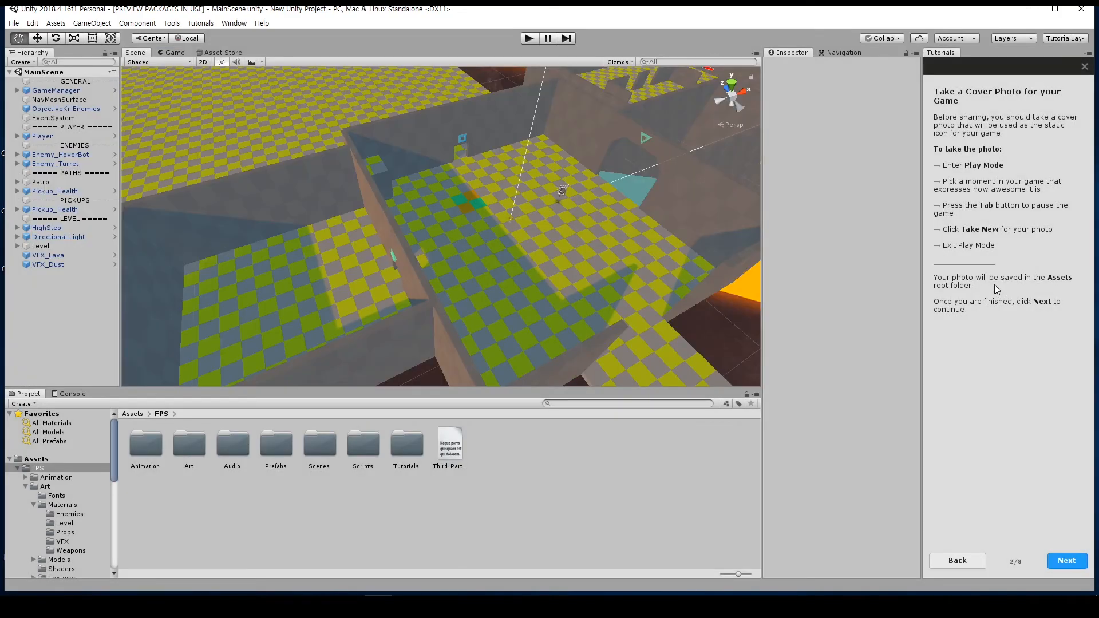
click(23, 460)
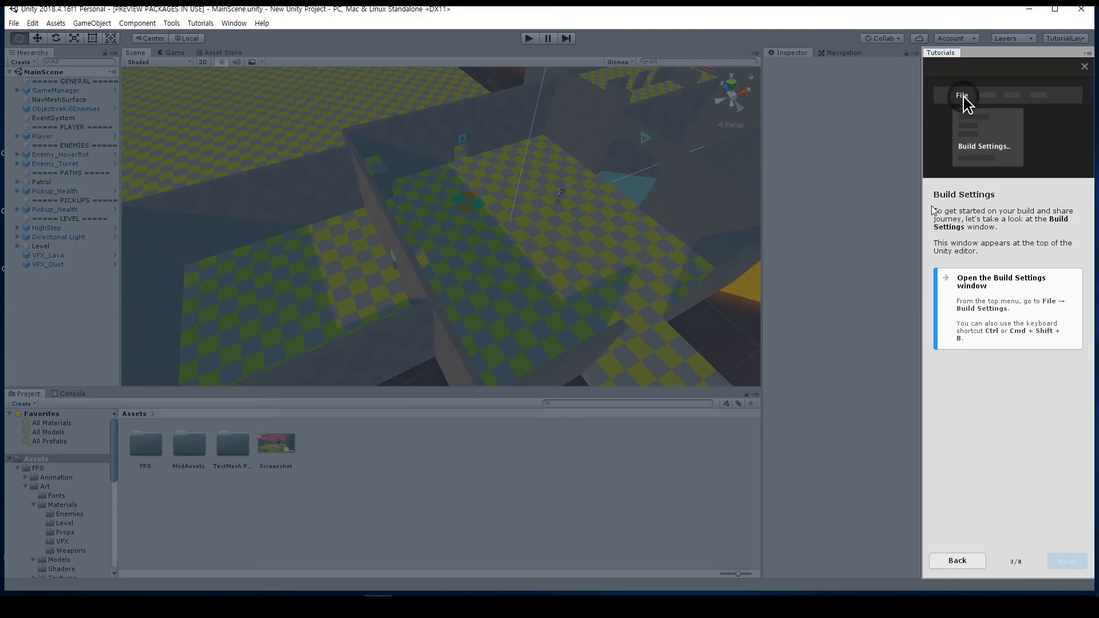
Step: Open the Build Settings window for the game, and launch the built New Unity Project application from D:\testgame in Q-Dir
click(14, 23)
click(96, 140)
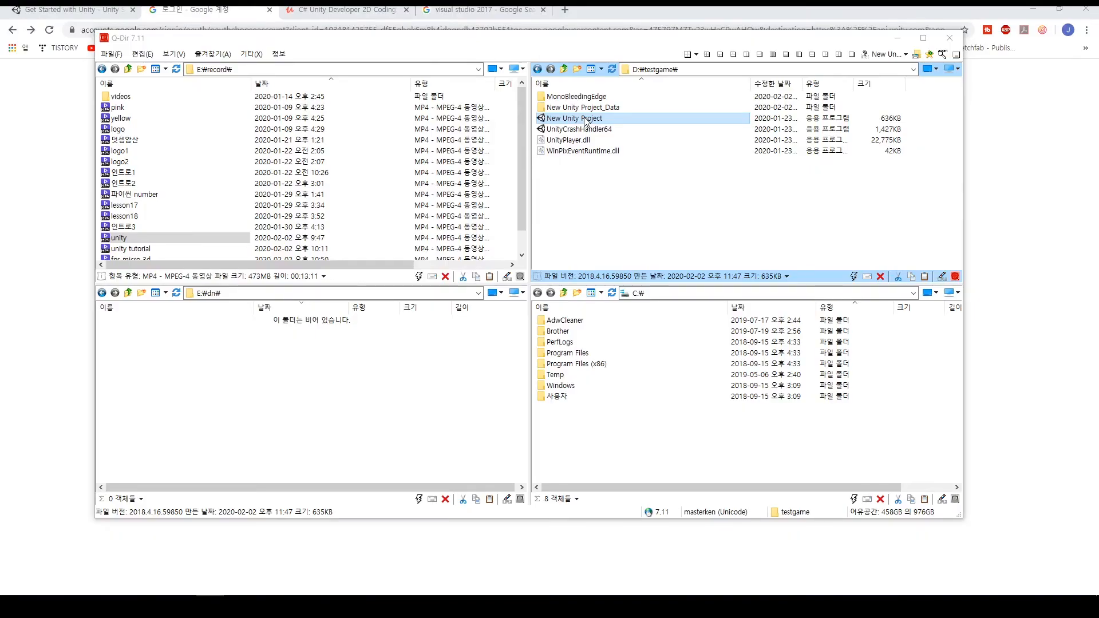
double_click(585, 119)
click(609, 420)
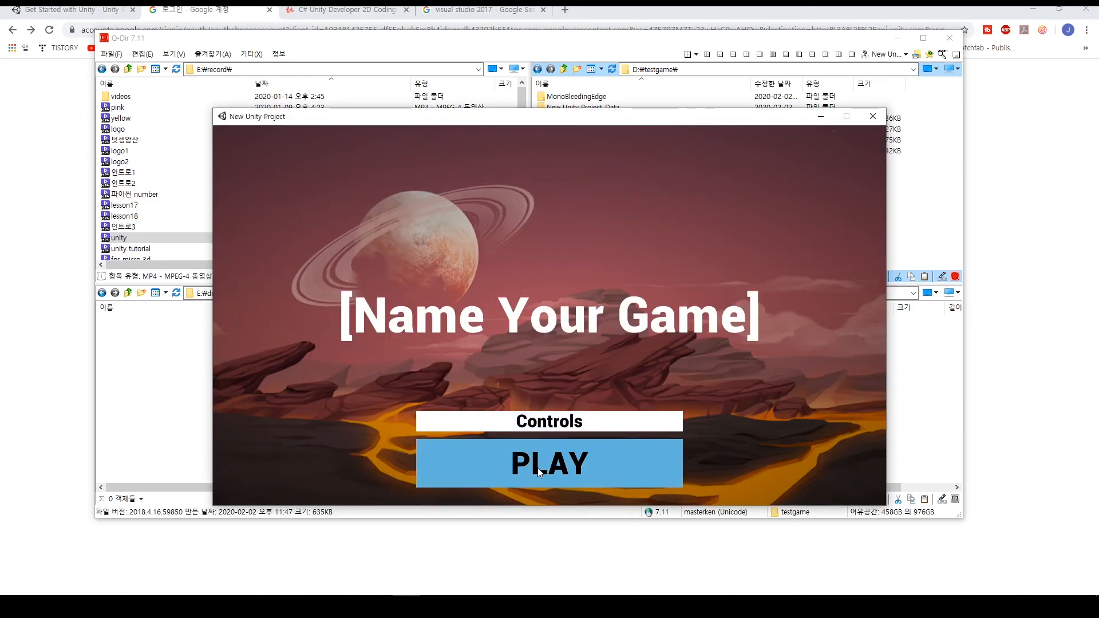
Step: Start playing the built game, advance through the doorway into the room ahead, and shoot the enemy hover bot
click(537, 468)
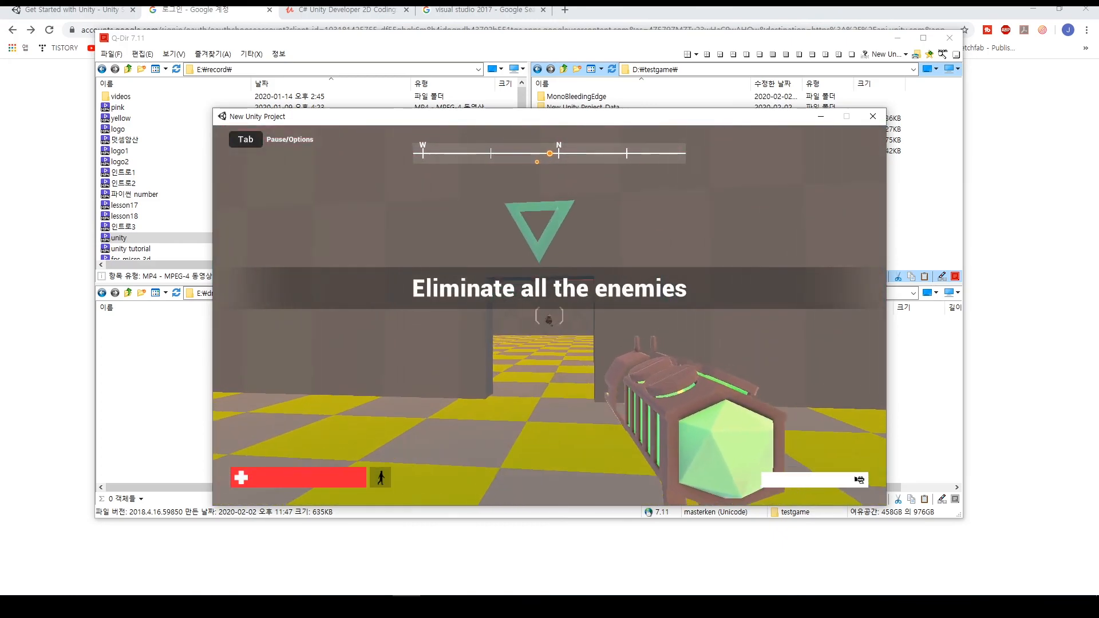
key(w)
click(550, 316)
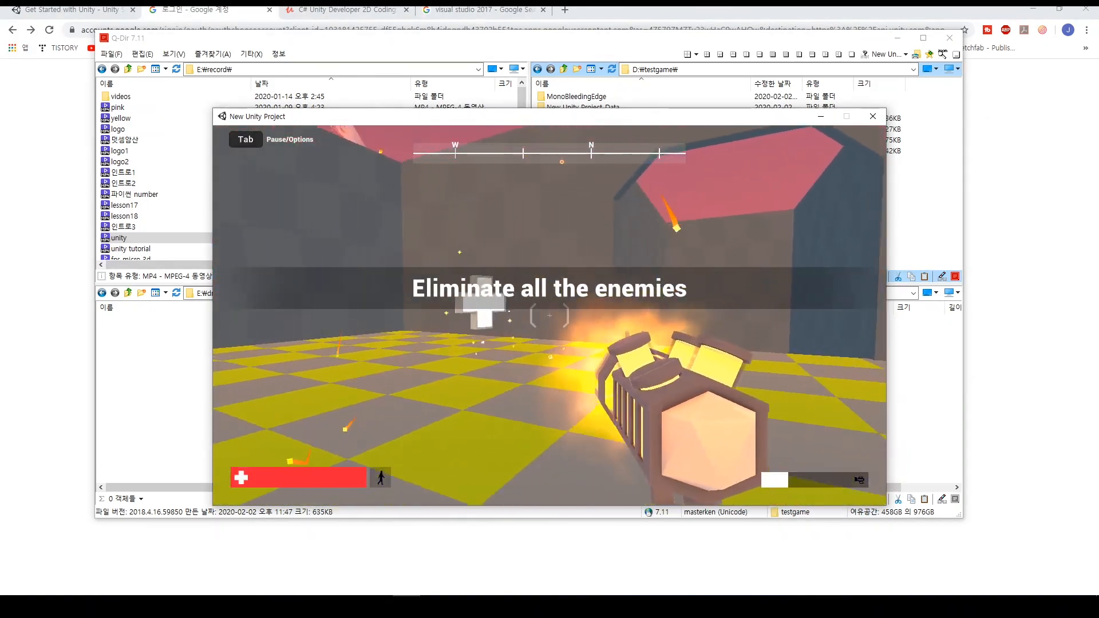
Step: Advance to the open yellow-checkered area and shoot the enemy turret until it is destroyed, using the wall as cover
key(w)
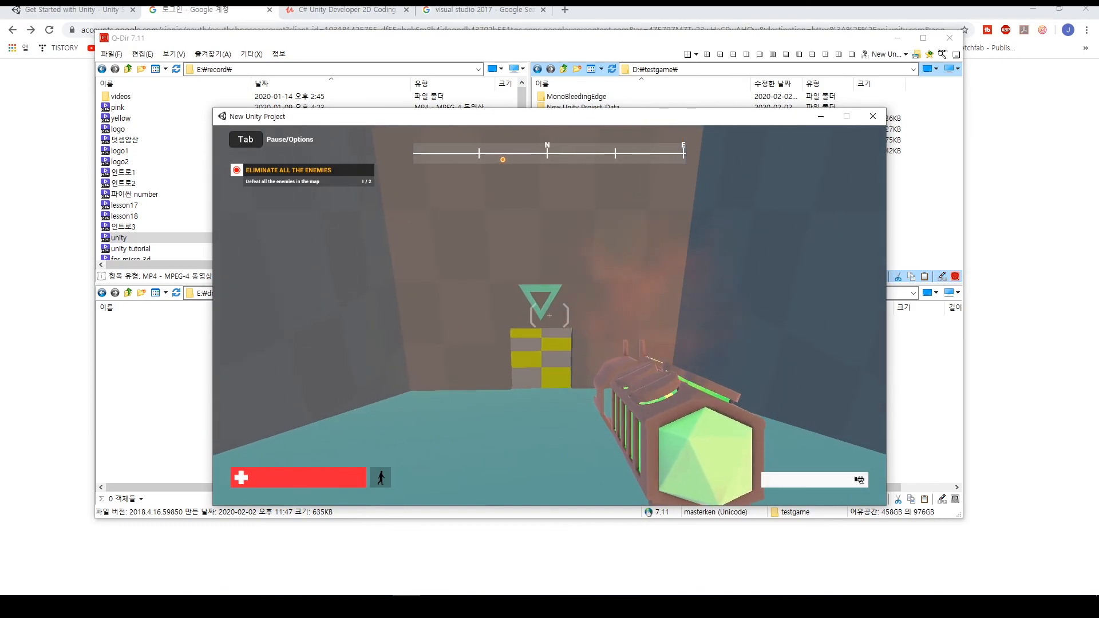
key(w)
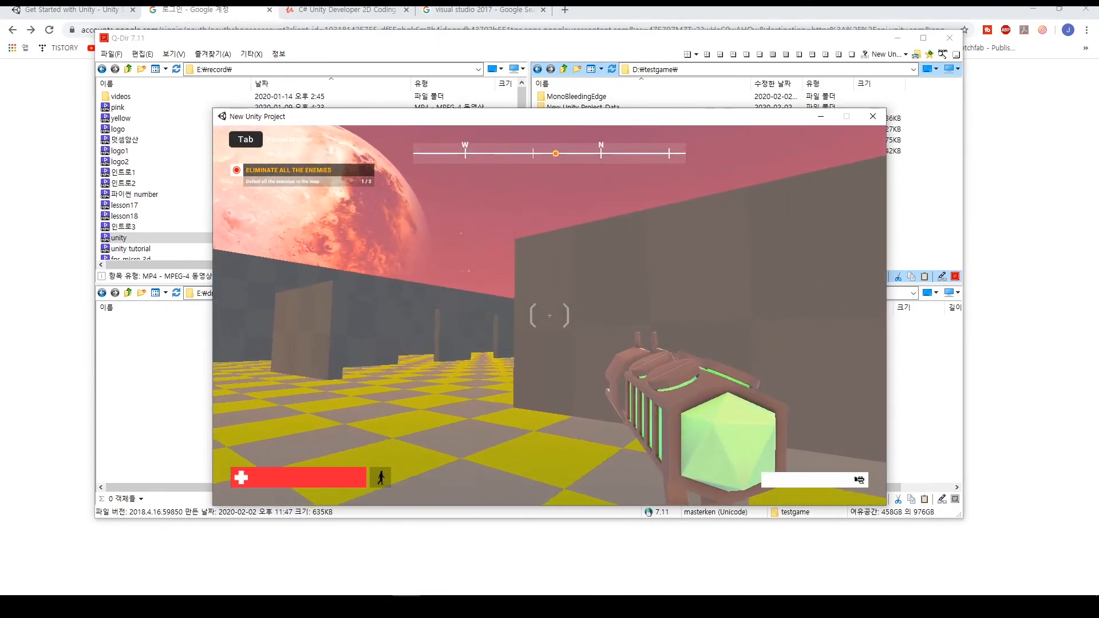
key(a)
click(549, 316)
click(550, 316)
key(d)
click(550, 315)
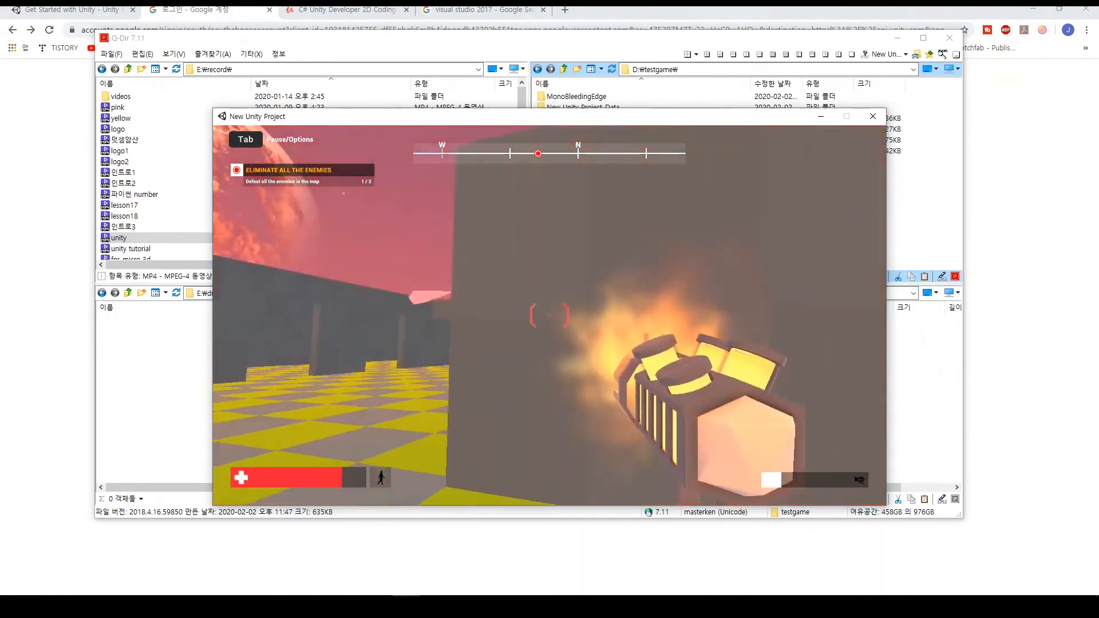
key(d)
key(a)
click(550, 315)
click(549, 315)
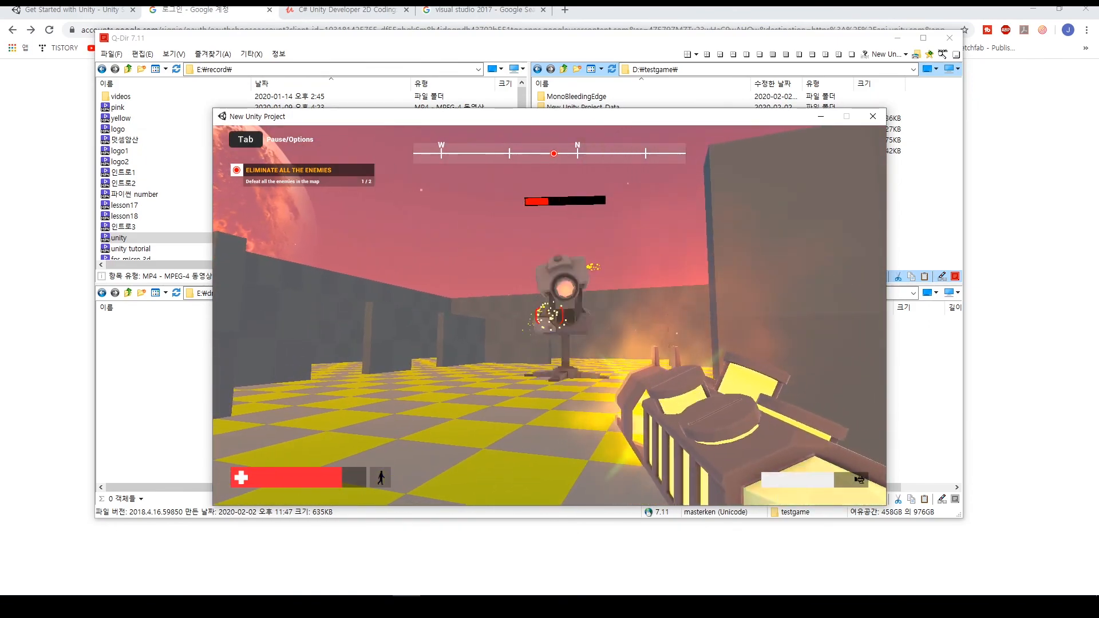
click(550, 315)
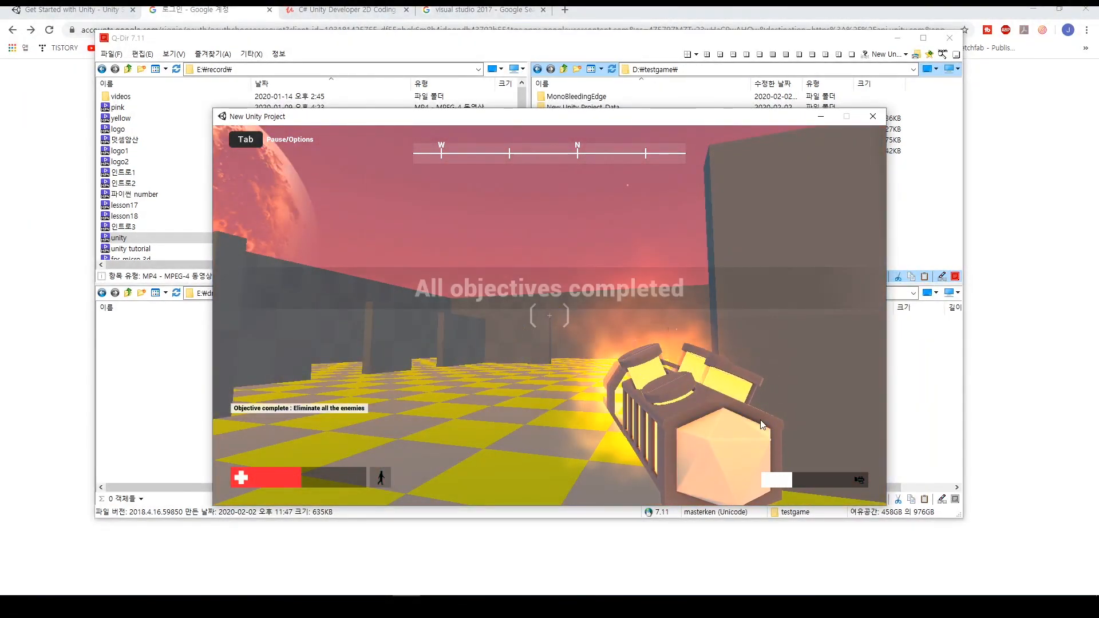